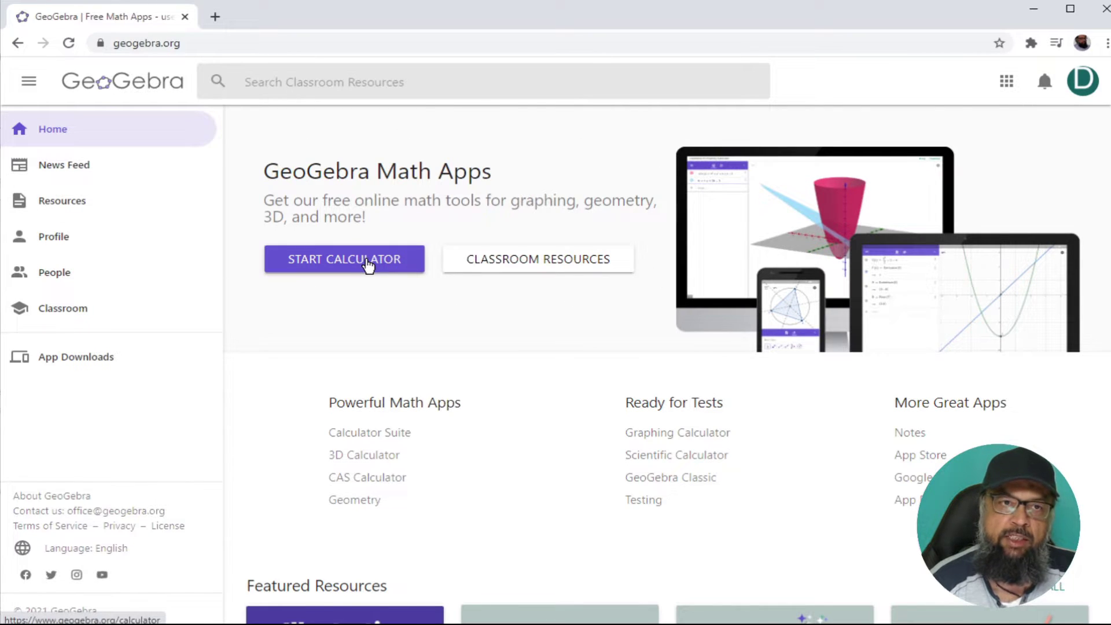
Open GeoGebra's app downloads page and start the web version of GeoGebra Classic 6
scroll(510, 233, down, 3)
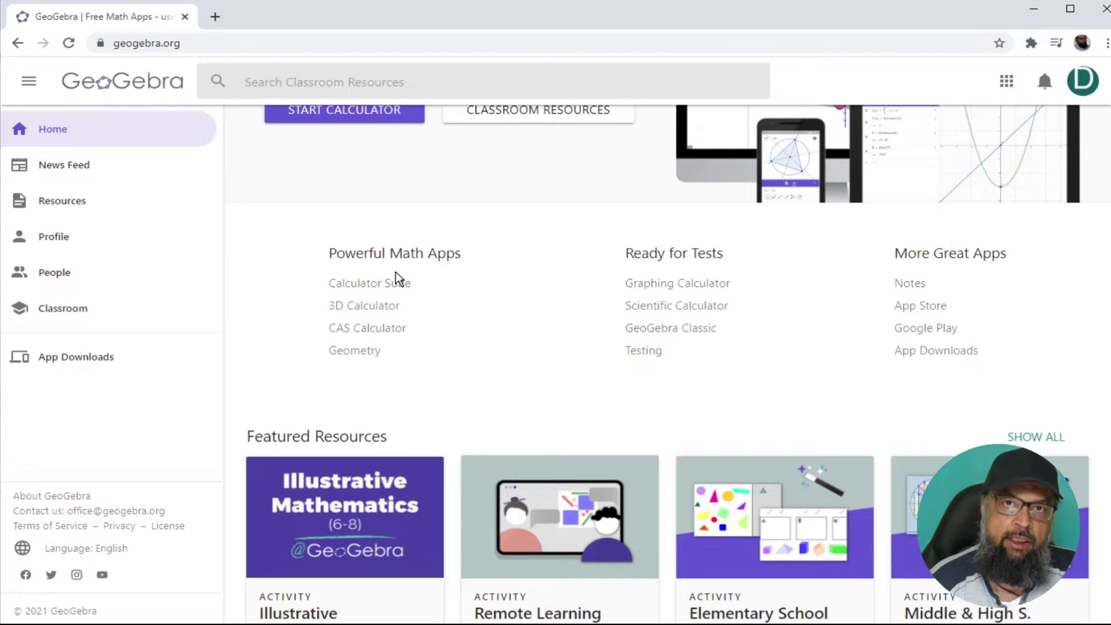
click(60, 359)
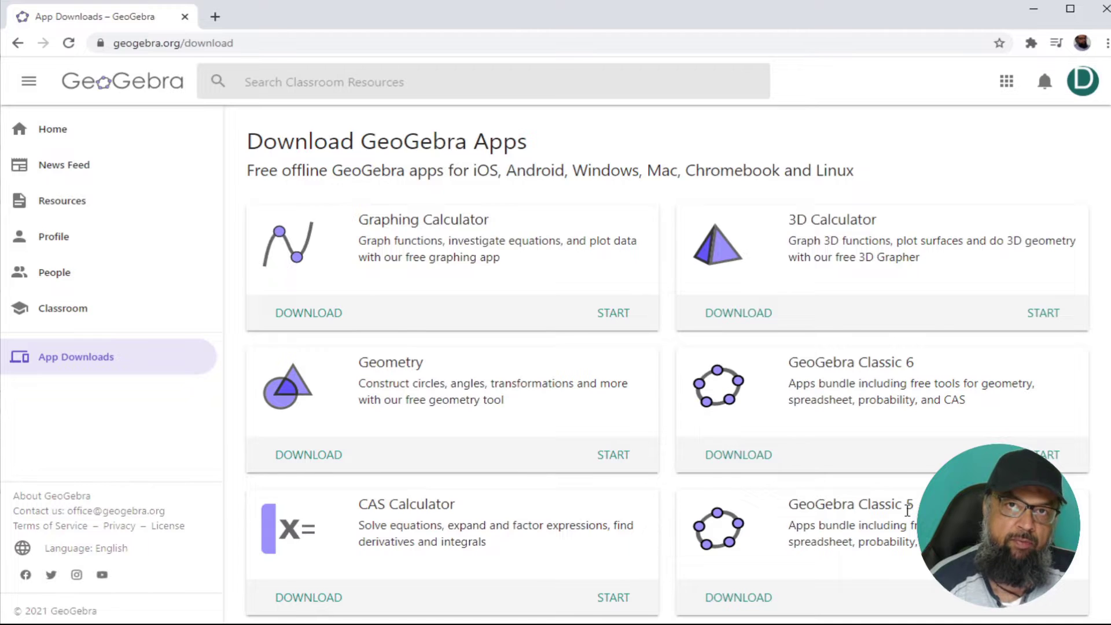
scroll(739, 531, down, 1)
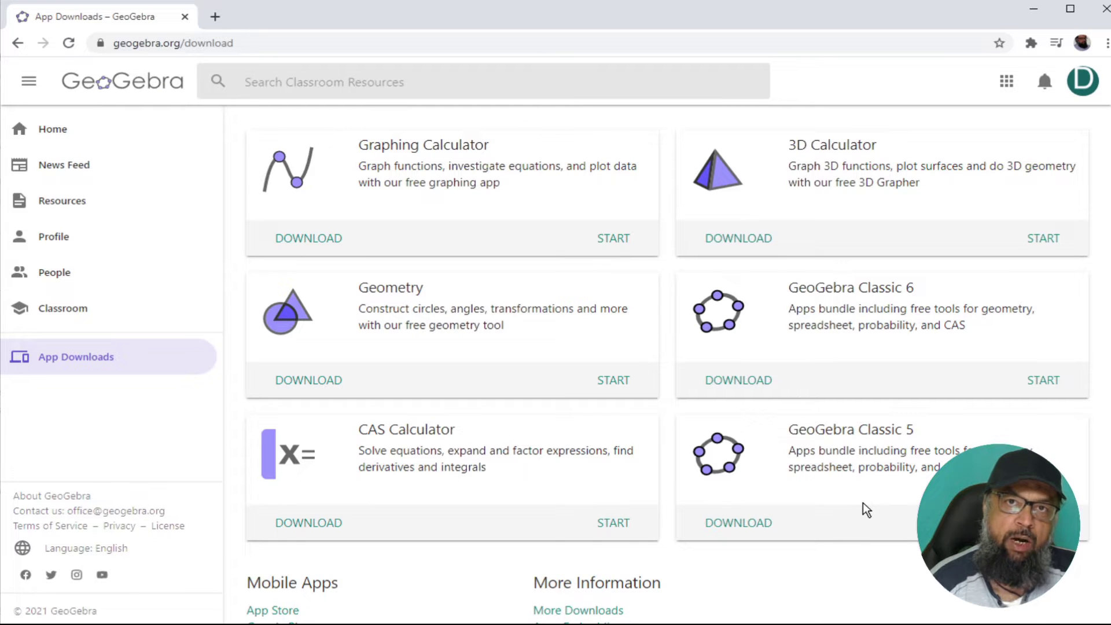
click(1042, 381)
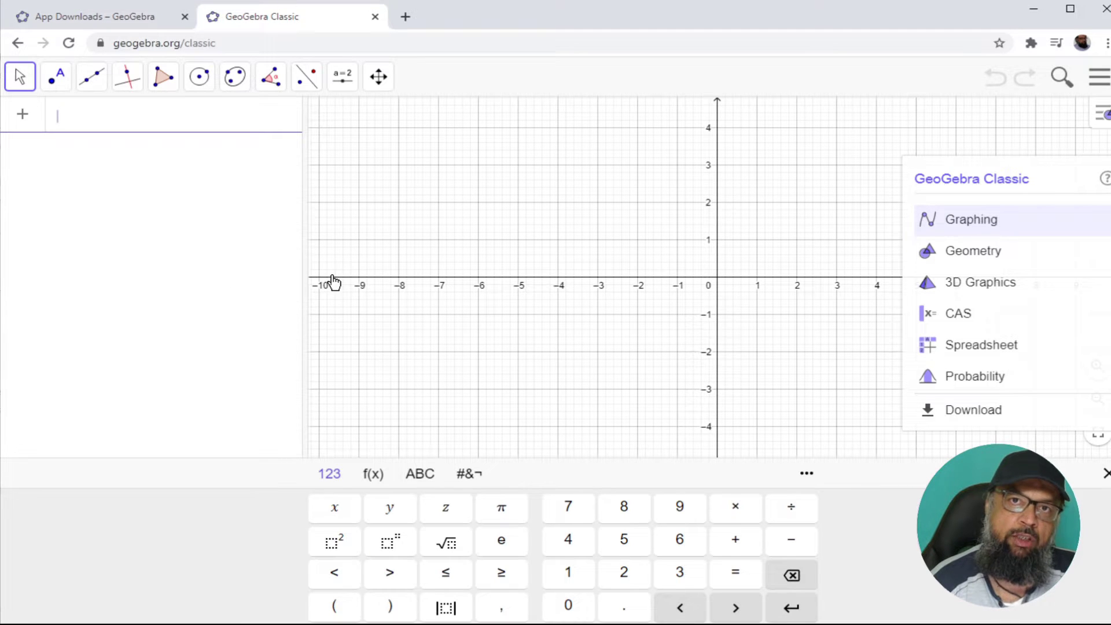
Switch to the GeoGebra Classic 5 desktop window and close it
key(alt+Tab)
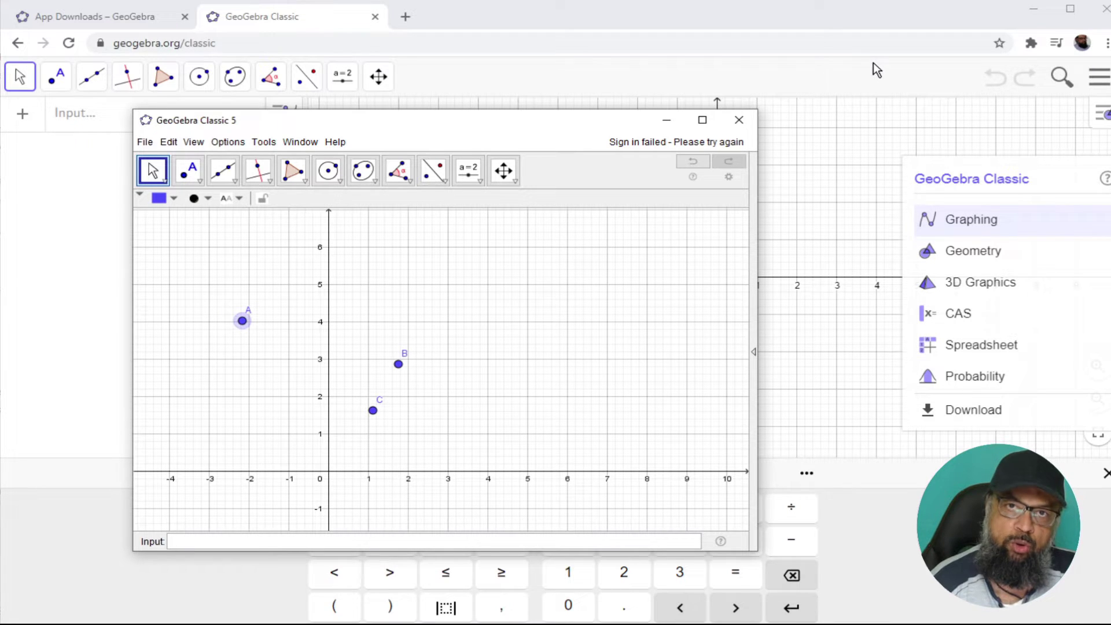
click(738, 121)
click(446, 360)
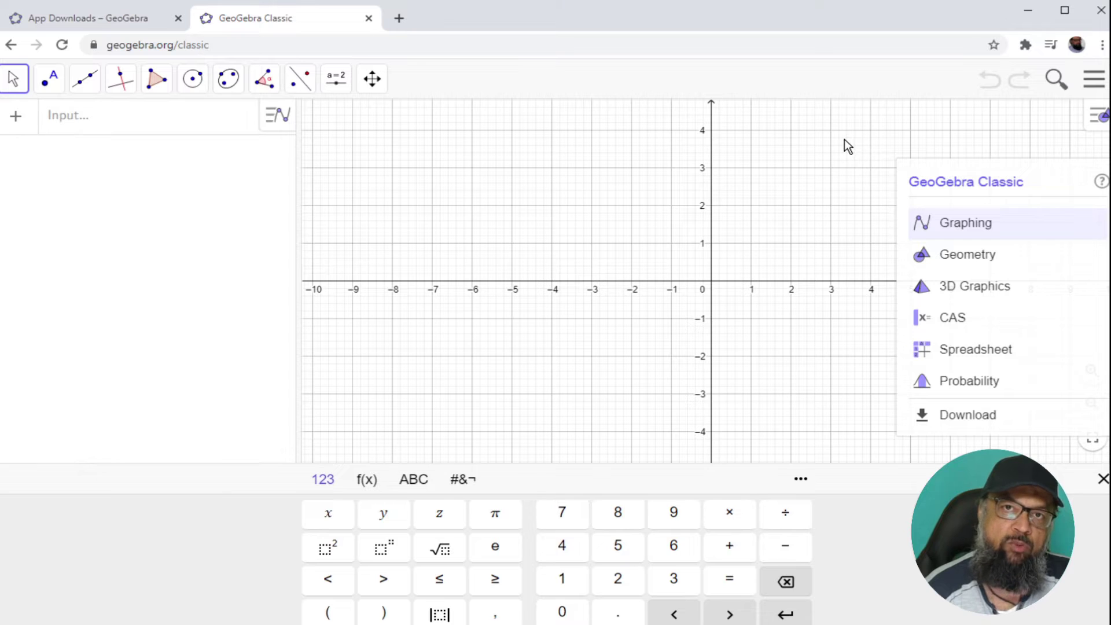
Dismiss the perspective list and examine the graphics view settings for basics, grid and x-axis, including the axis label choices
click(845, 138)
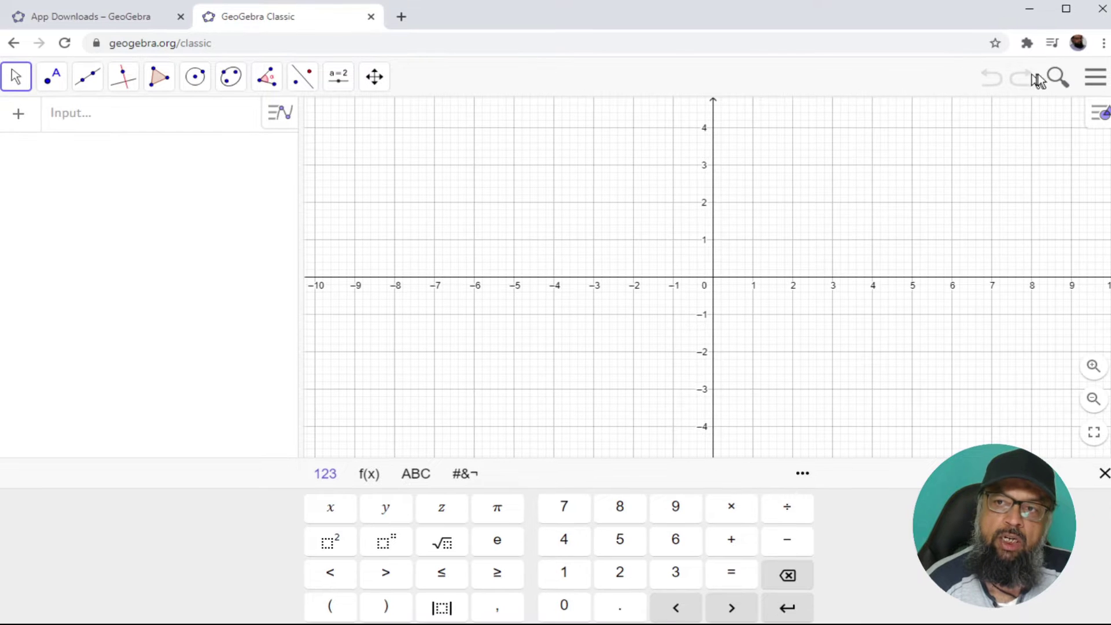
click(1101, 114)
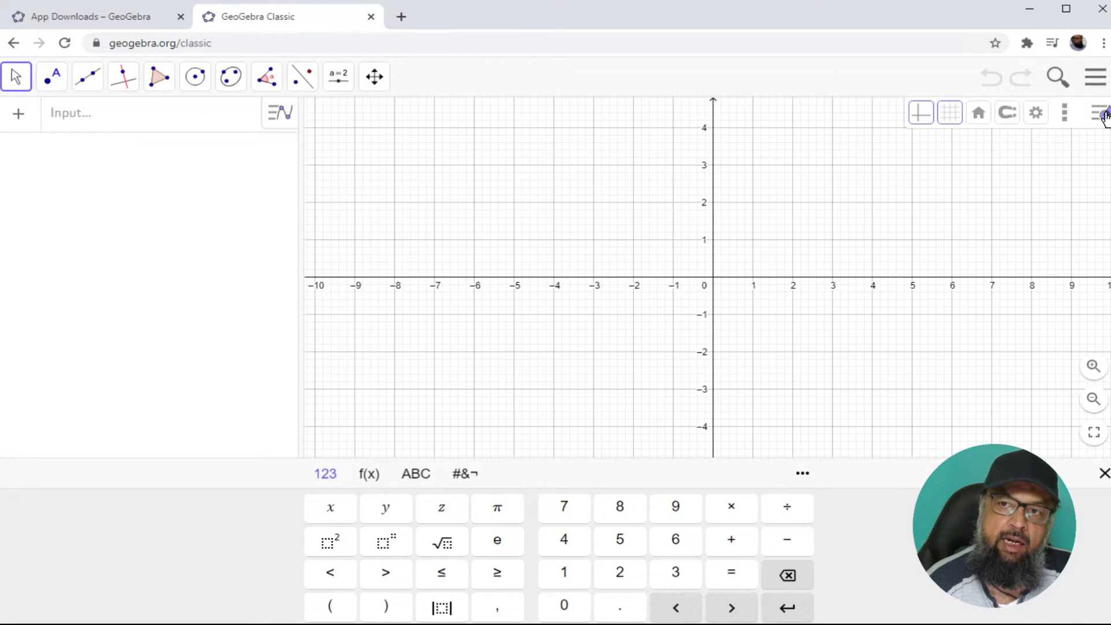
click(1036, 113)
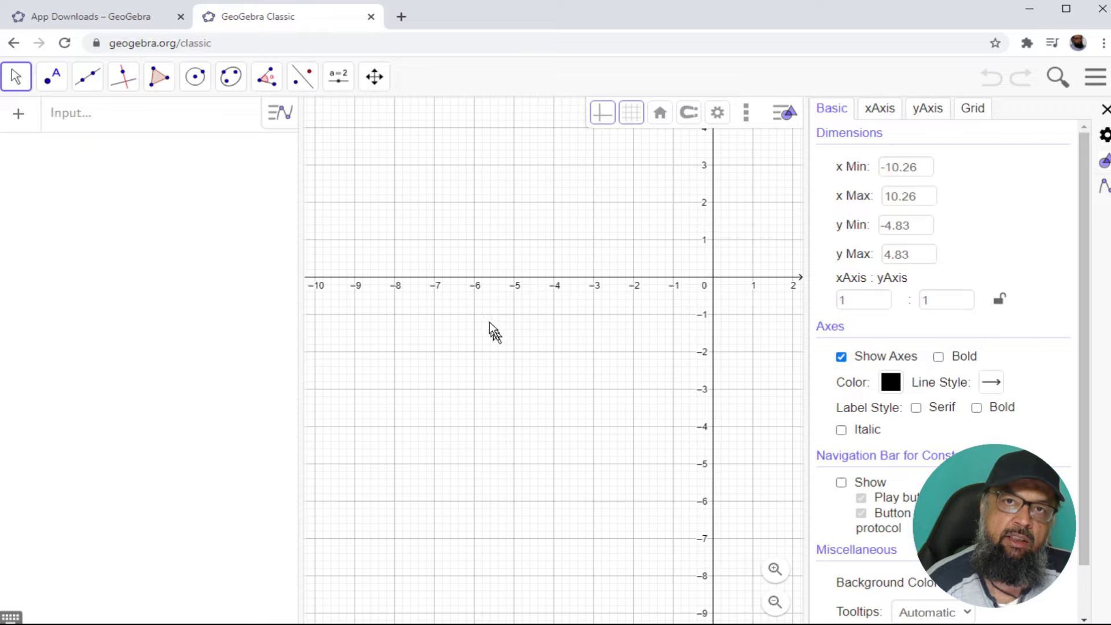
click(927, 112)
click(974, 119)
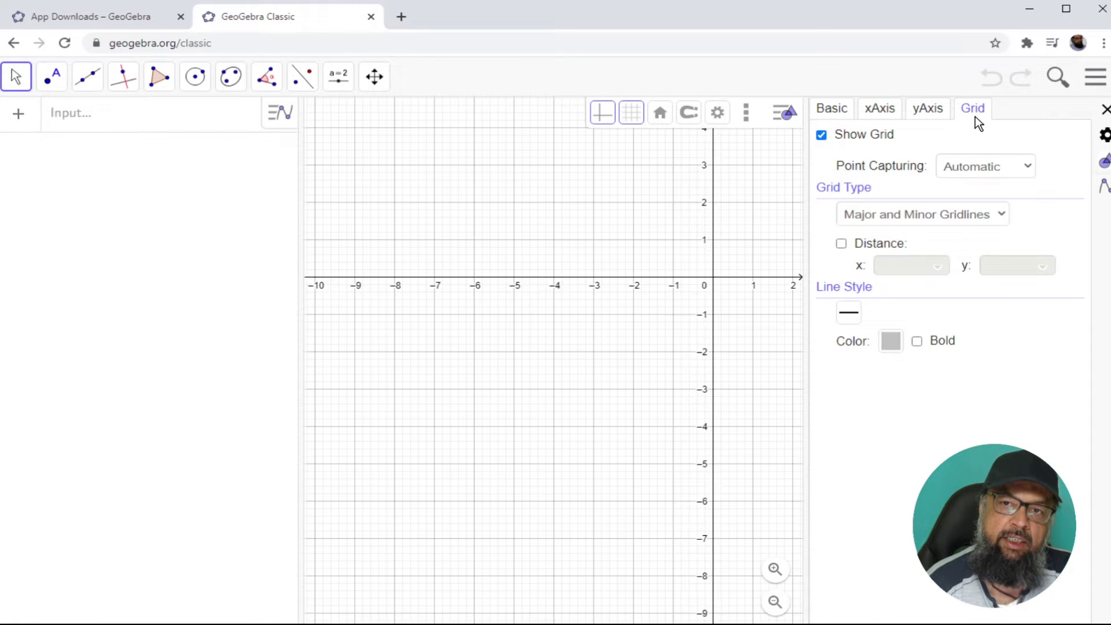
click(879, 110)
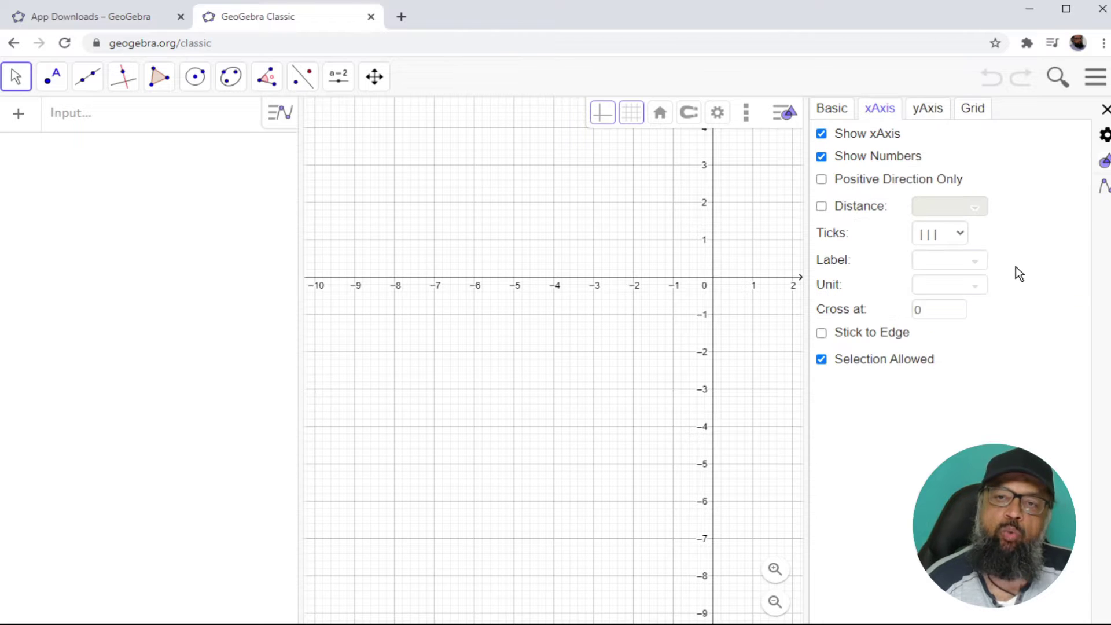
click(975, 267)
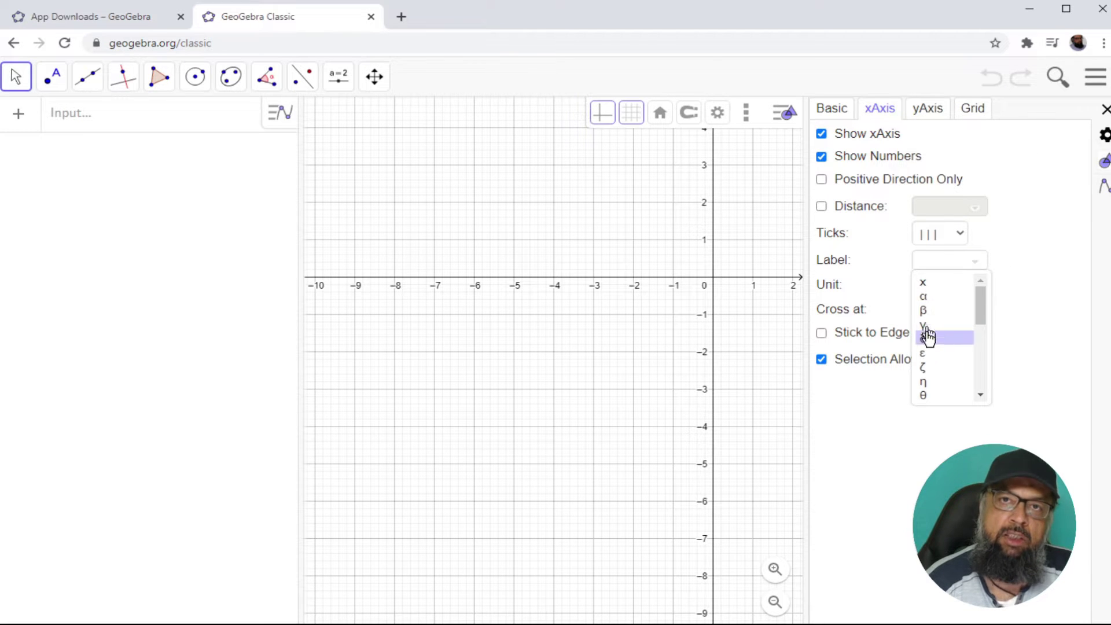
click(1004, 264)
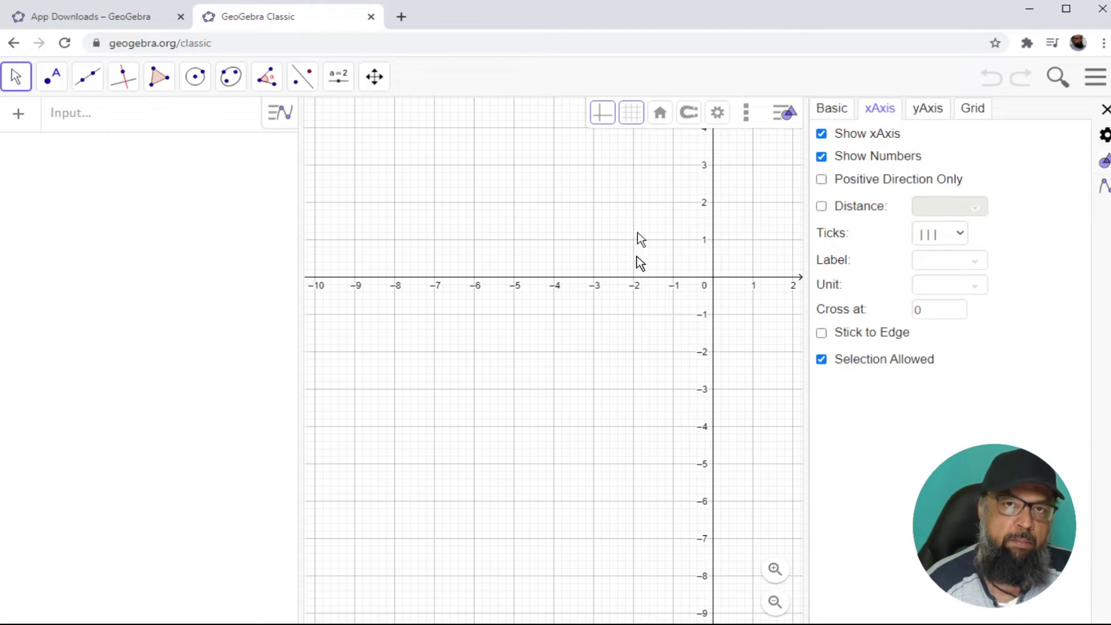
click(1104, 109)
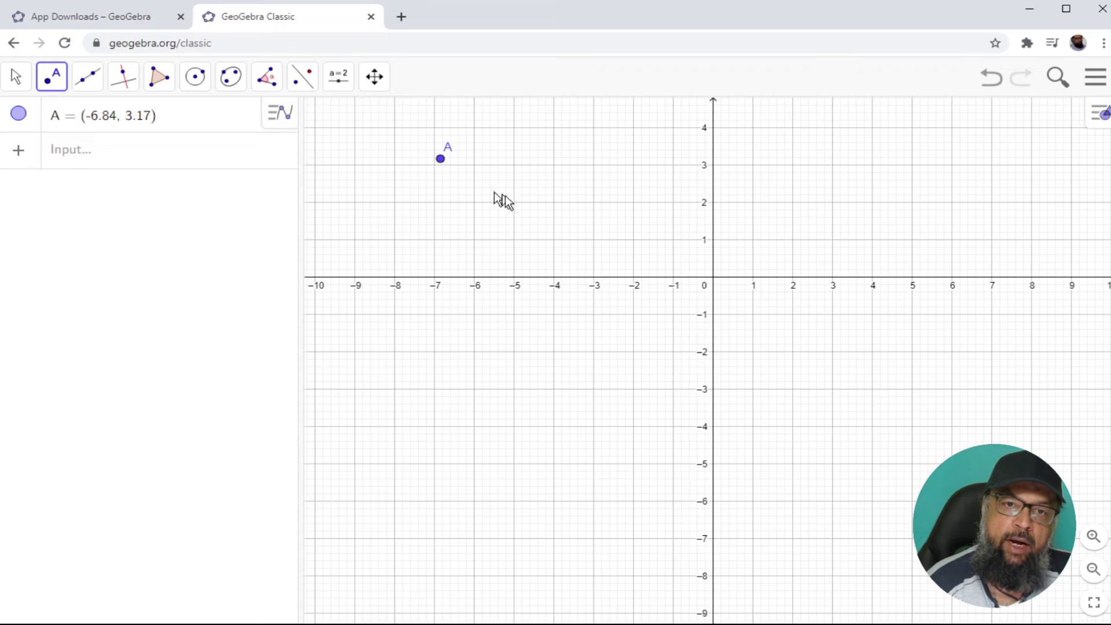
Plot two more points at about (-2.08, 1.31) and (-6, -2), and define point D = (5, 5) by its coordinates
click(633, 231)
click(477, 355)
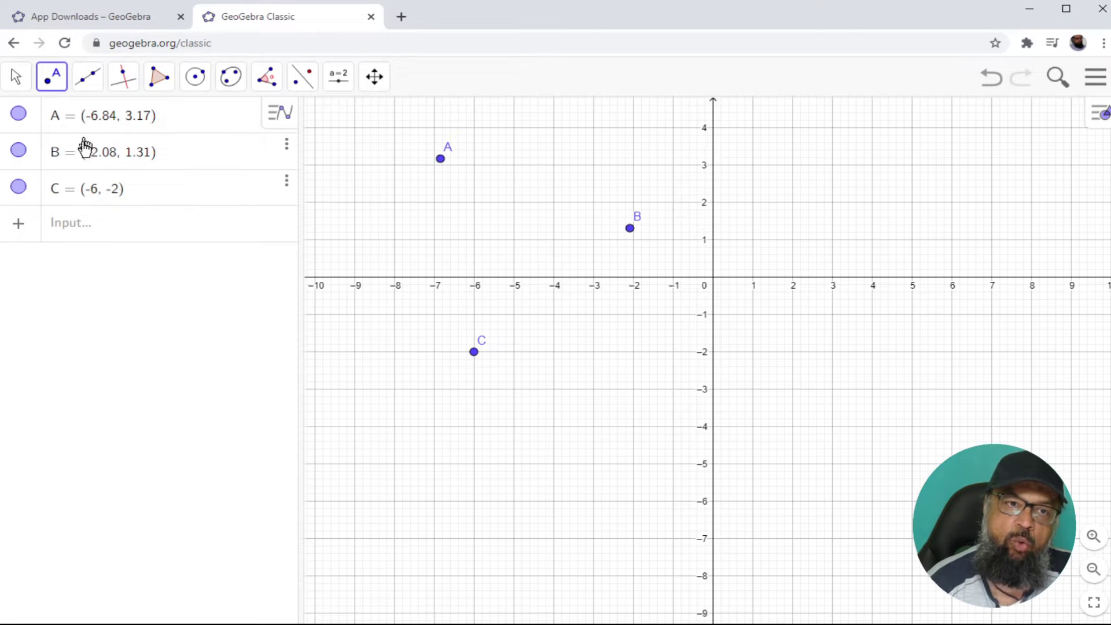
click(94, 233)
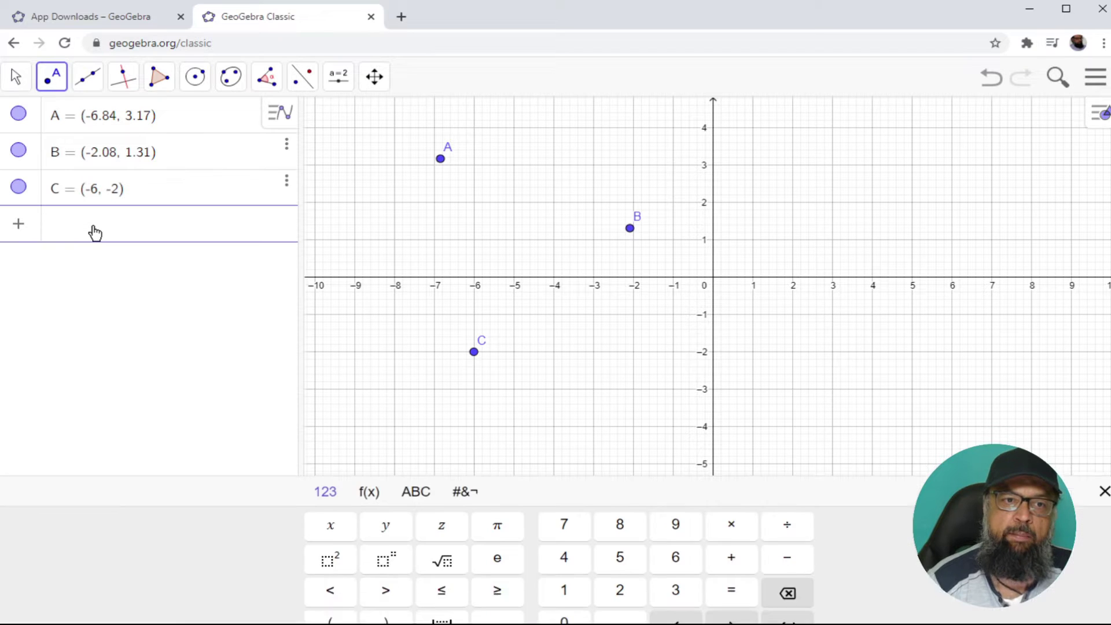
text(D)
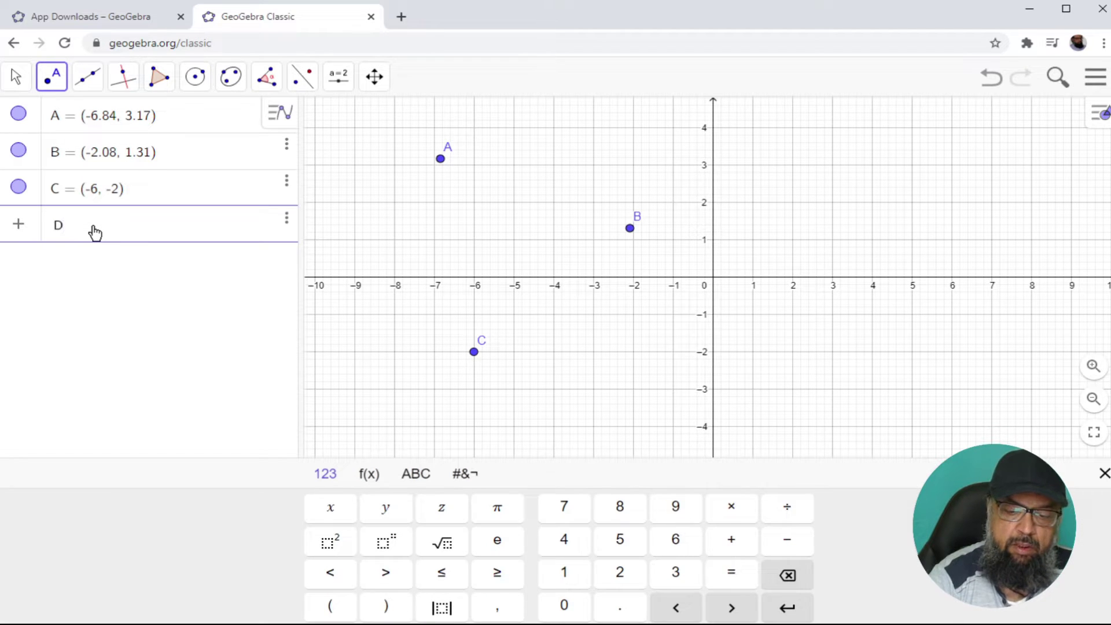
text( = (5, 5)
key(Return)
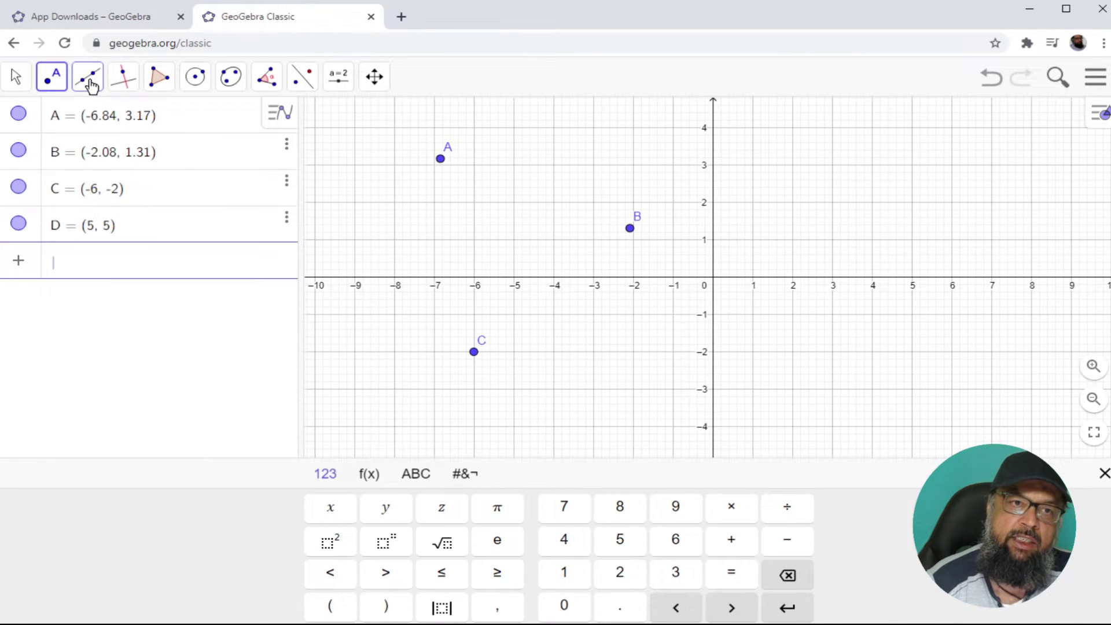
Look through the available point, line and special line construction tools
click(53, 78)
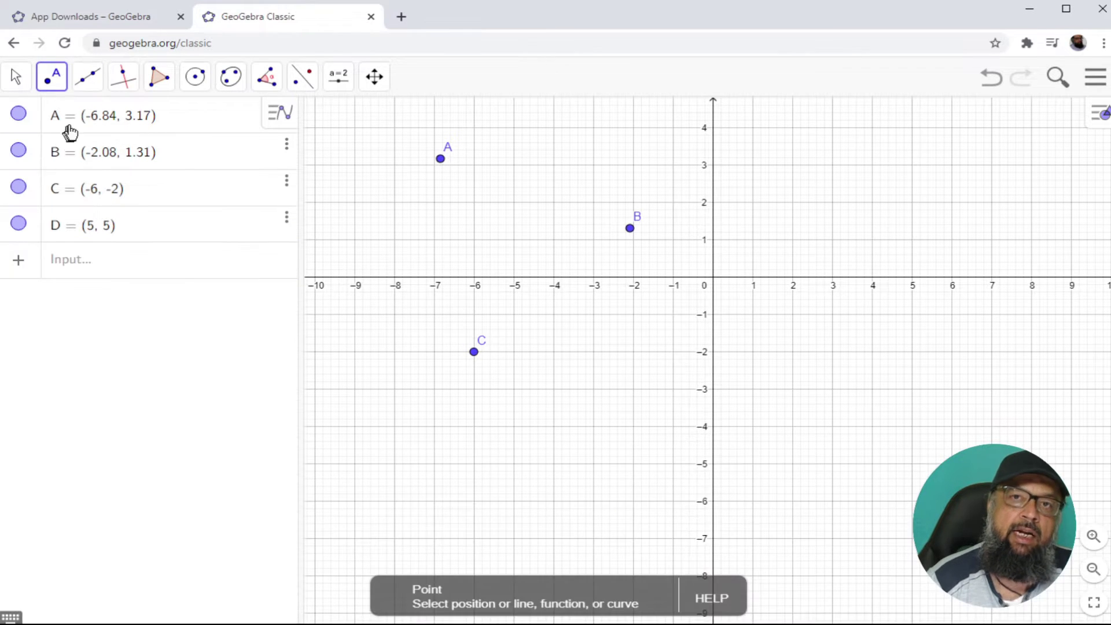
click(63, 95)
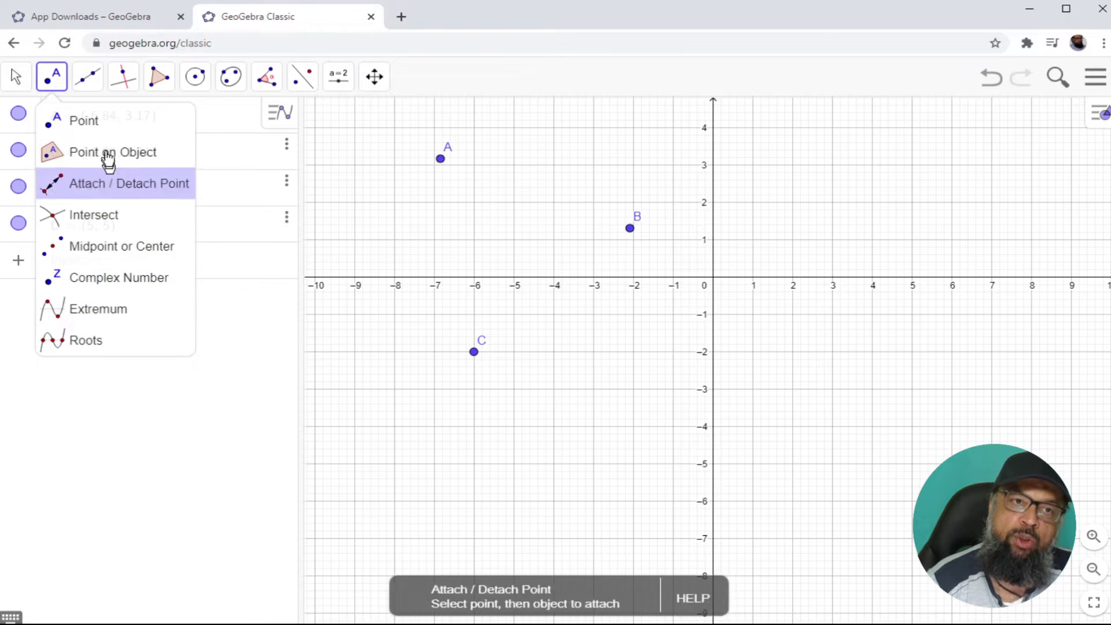
click(87, 81)
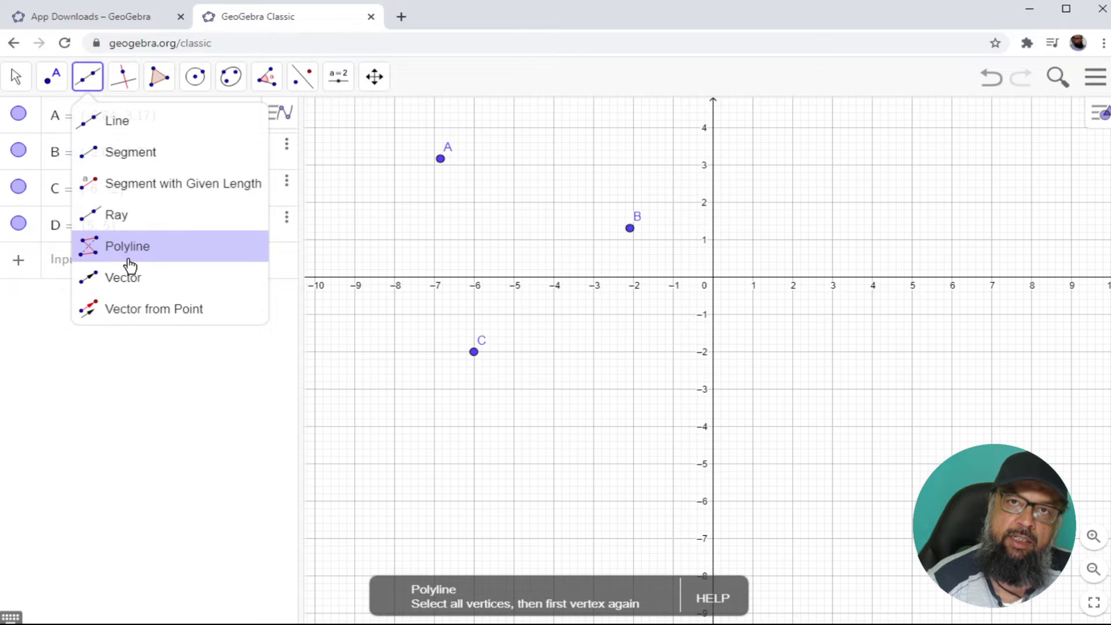
click(129, 86)
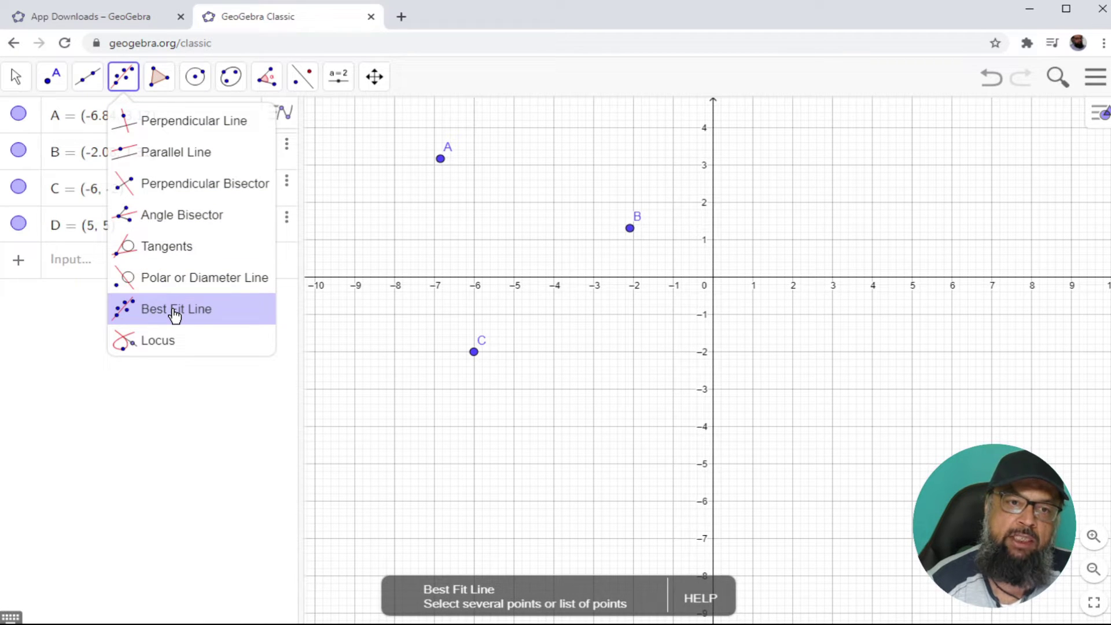
Select the Best Fit Line tool and read its help page, closing the page when done
click(174, 312)
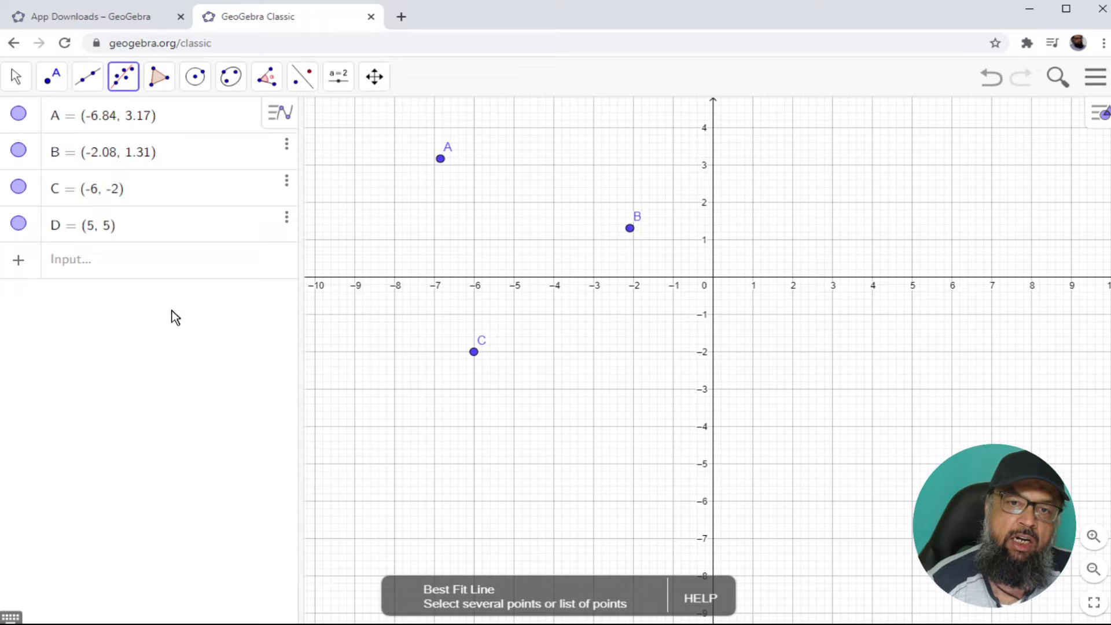
click(691, 601)
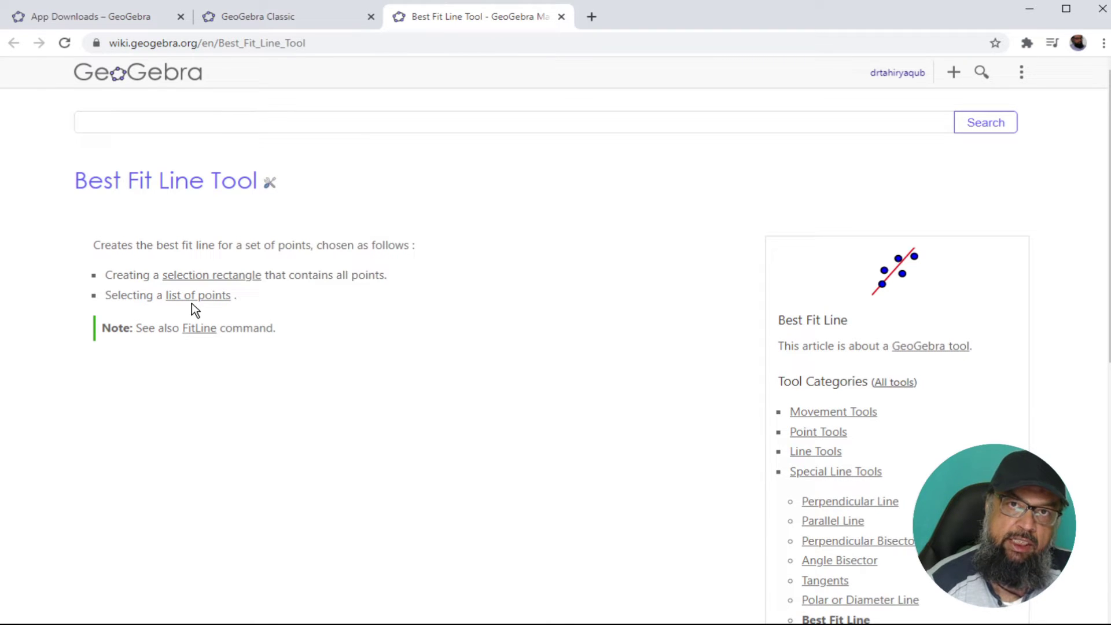
key(ctrl+w)
Choose the Circle through 3 Points tool
click(195, 79)
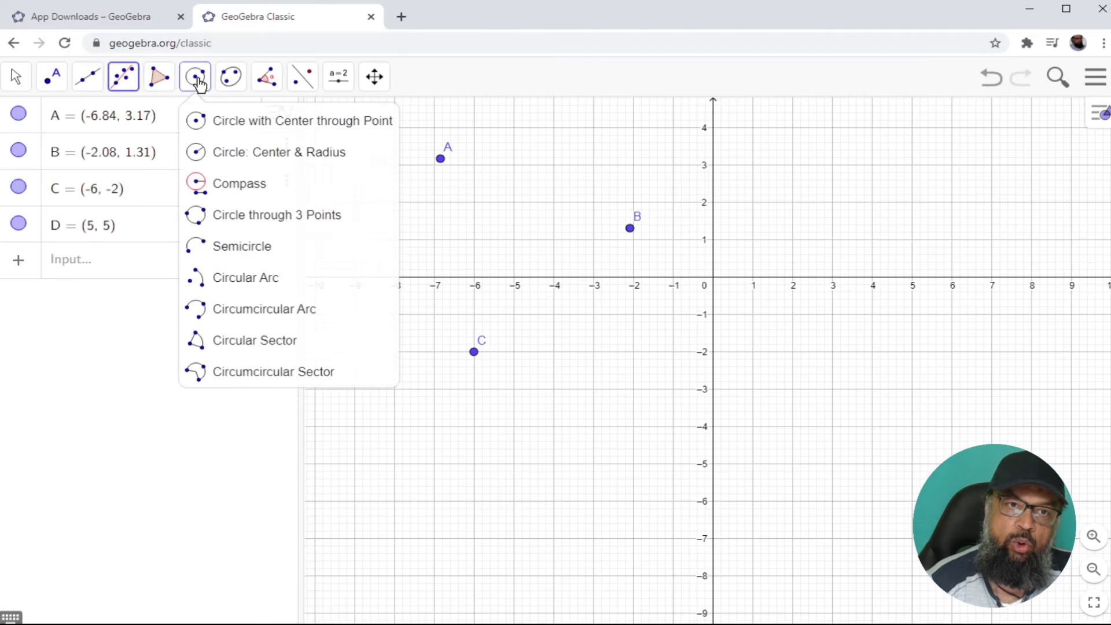
click(243, 215)
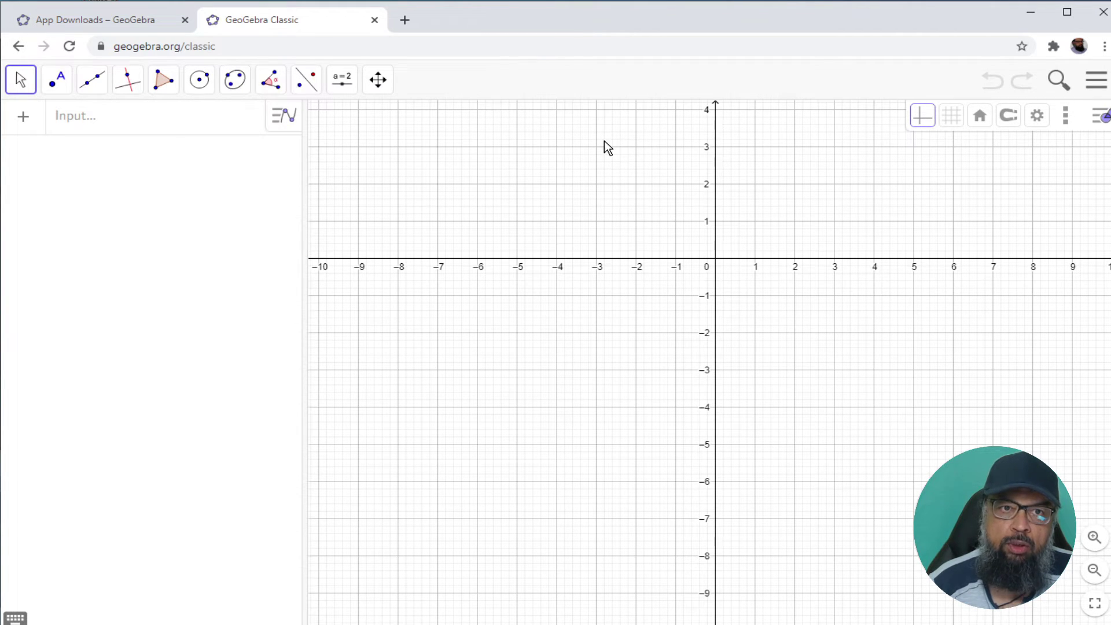
List the additional views offered in GeoGebra Classic, and start the Graphing Calculator from the app downloads page
click(1065, 117)
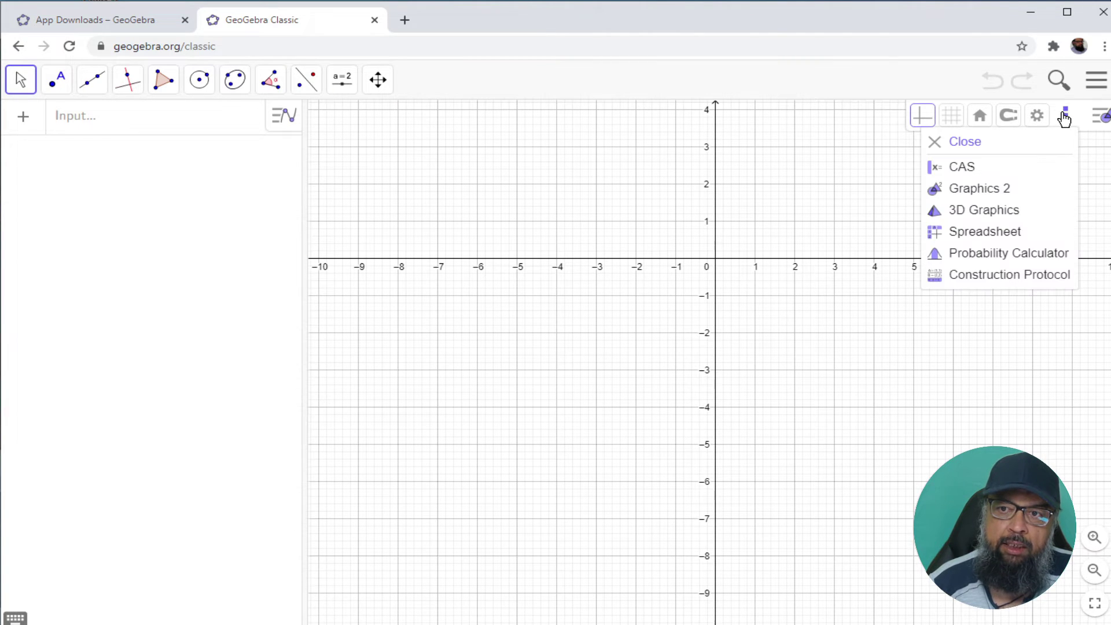
click(125, 23)
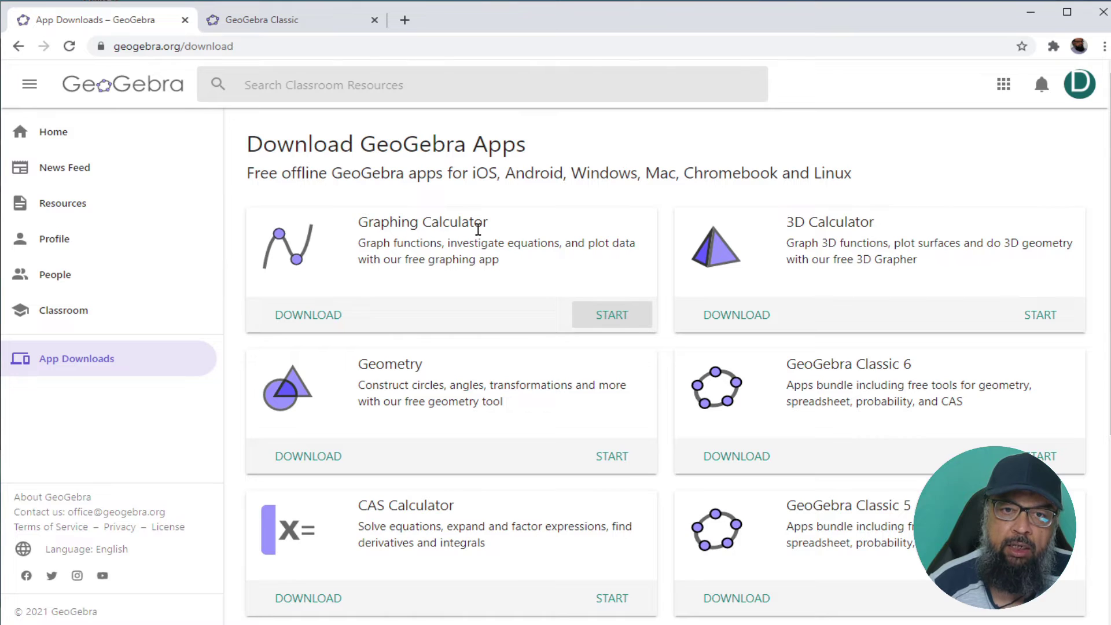
click(625, 316)
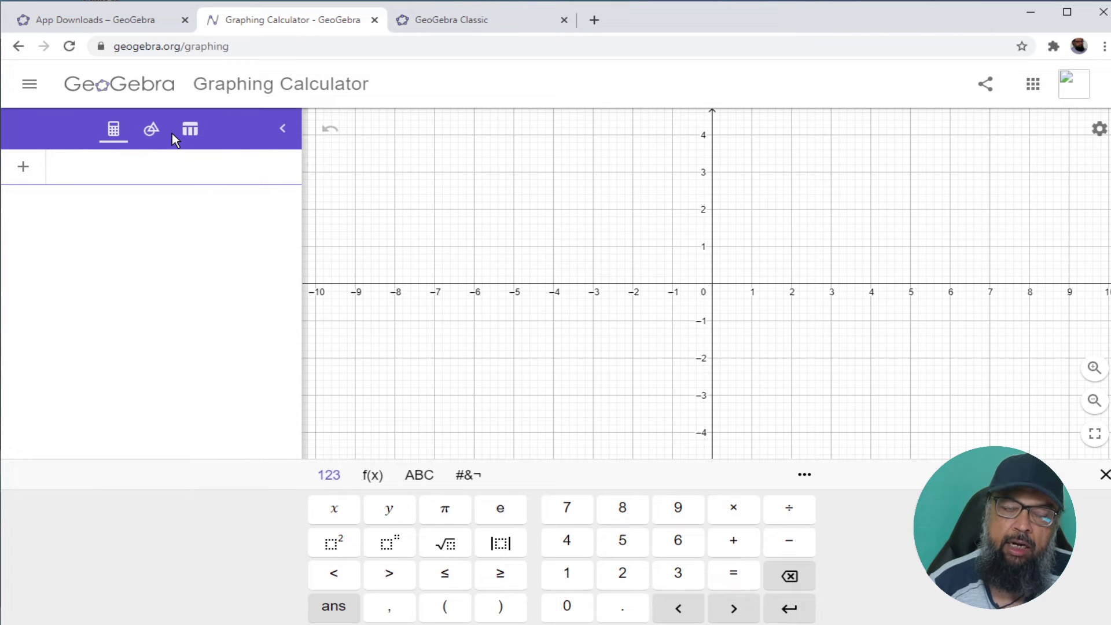
Look through the Graphing Calculator's Algebra, Tools and Table views
click(114, 130)
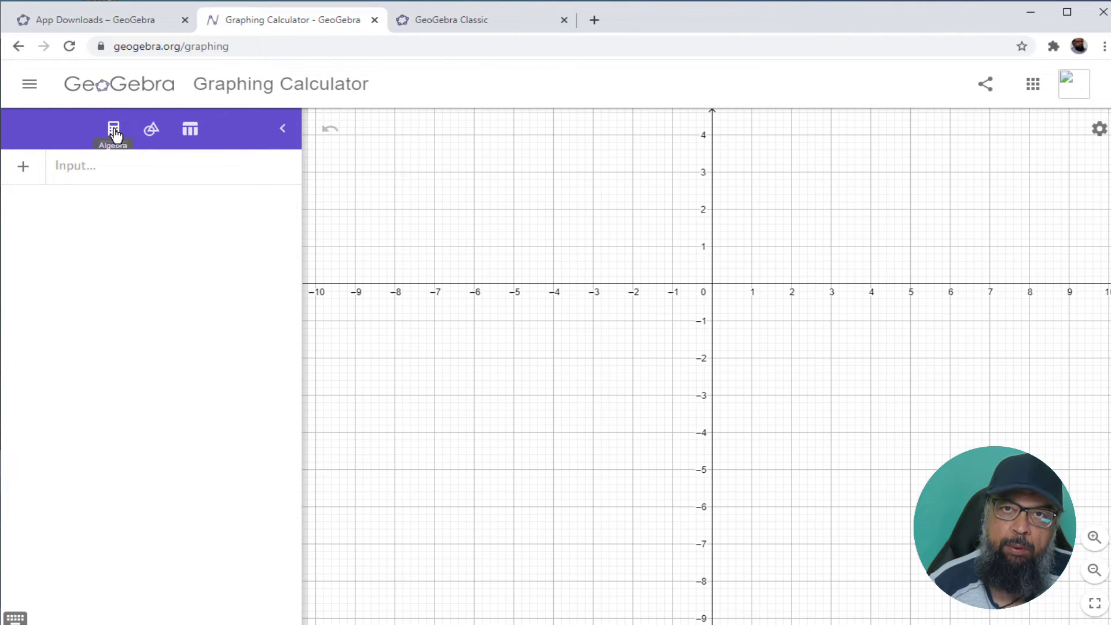
click(154, 132)
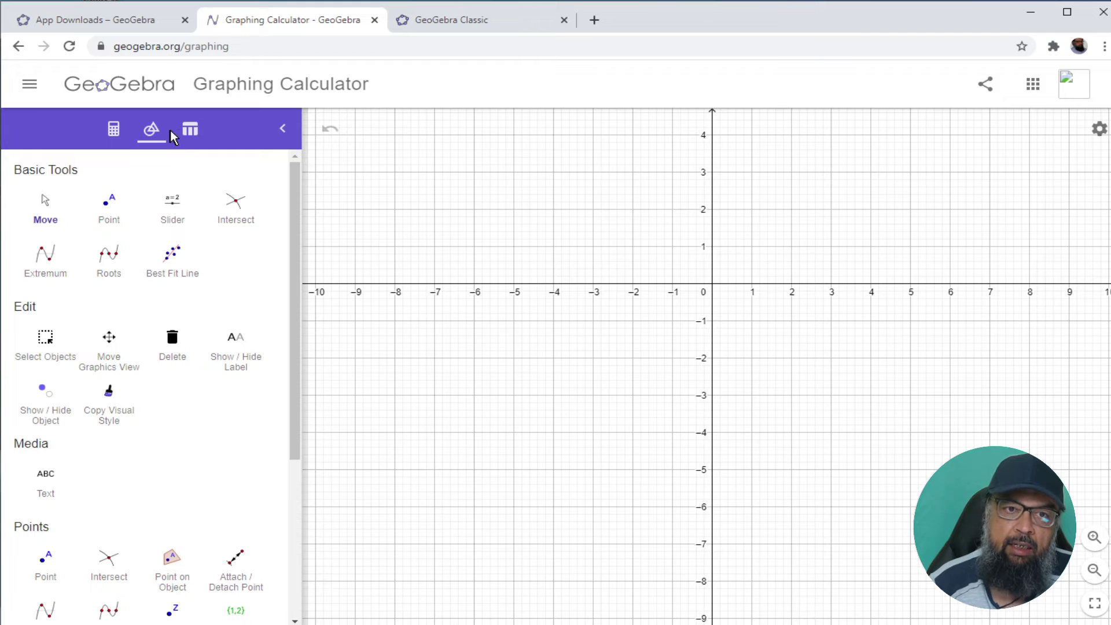
click(191, 130)
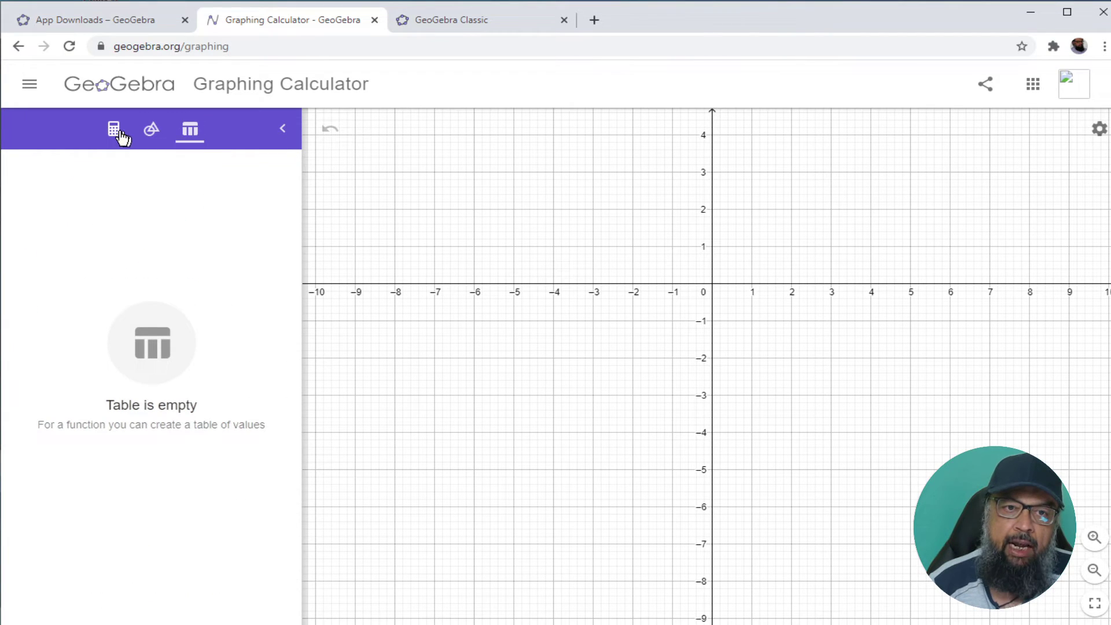
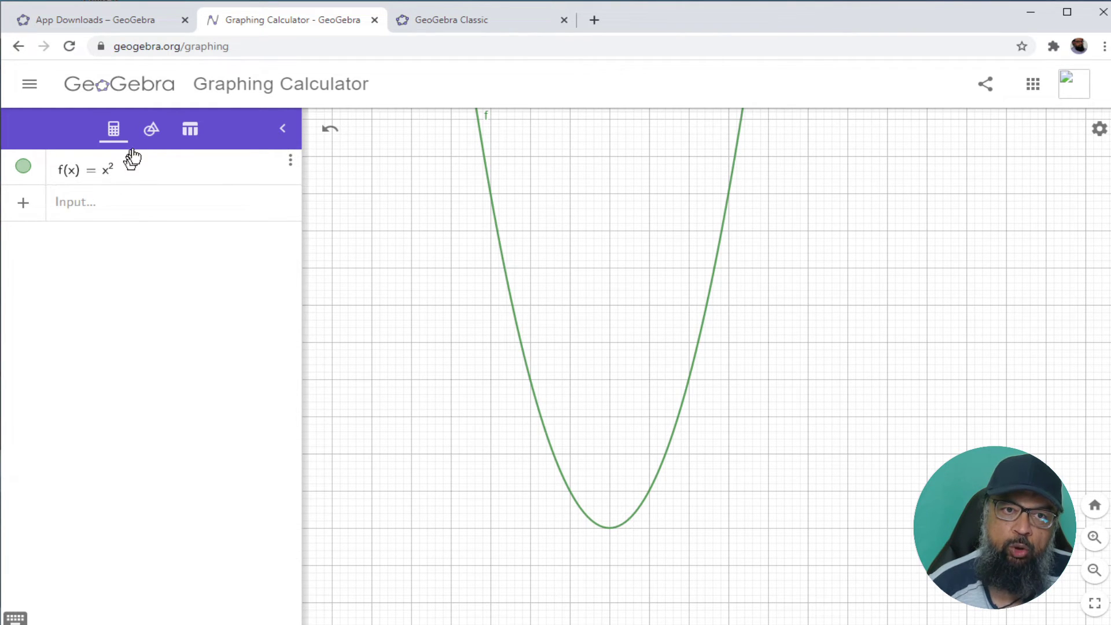
Review the construction tools available for working with the plotted parabola
click(152, 132)
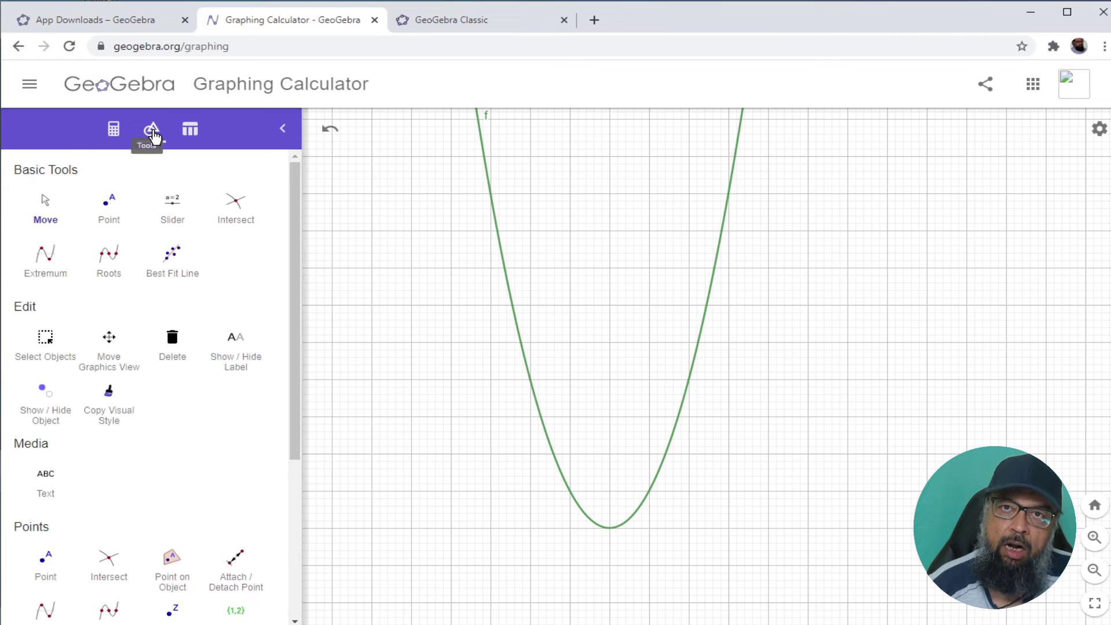
scroll(214, 316, down, 3)
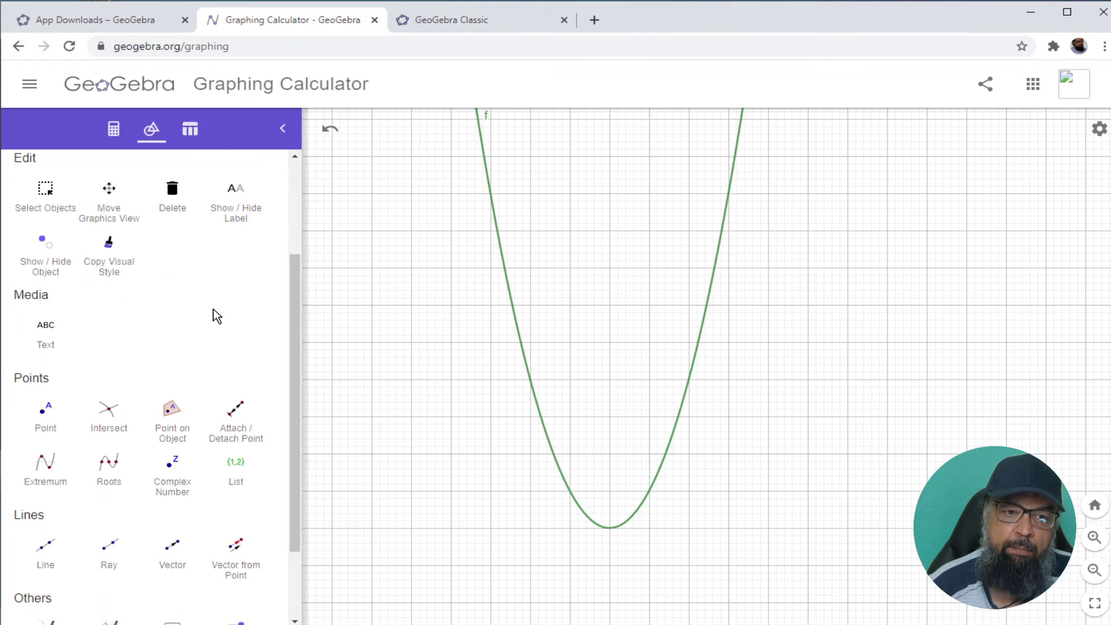
Draw a line across the parabola through two new points at about (7.44, 8.8) and (0.28, 5.9)
scroll(214, 313, down, 1)
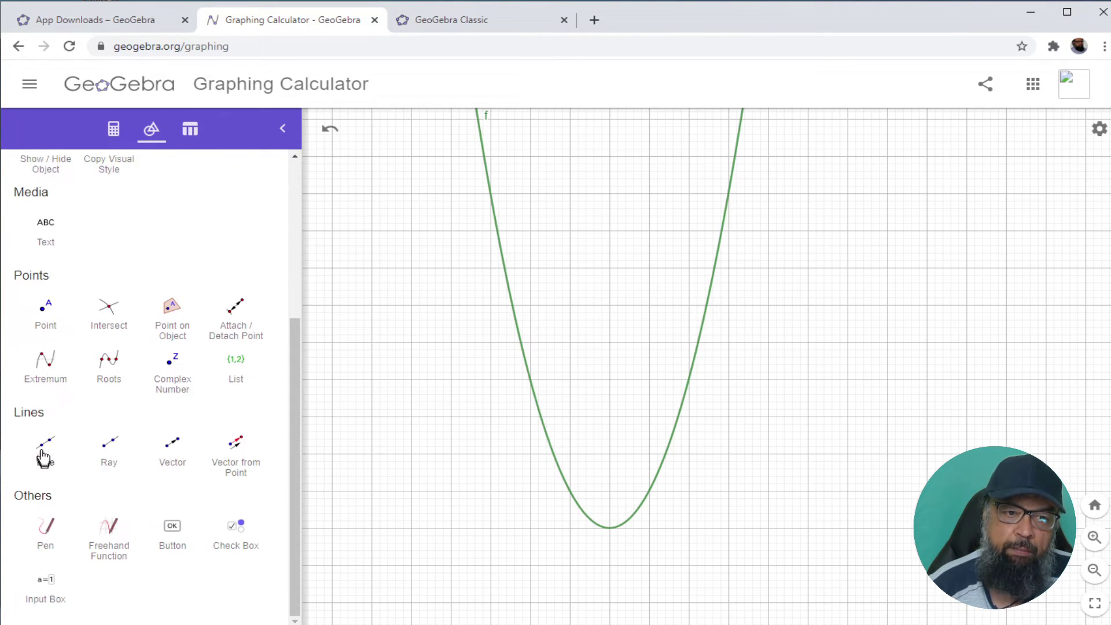
click(45, 451)
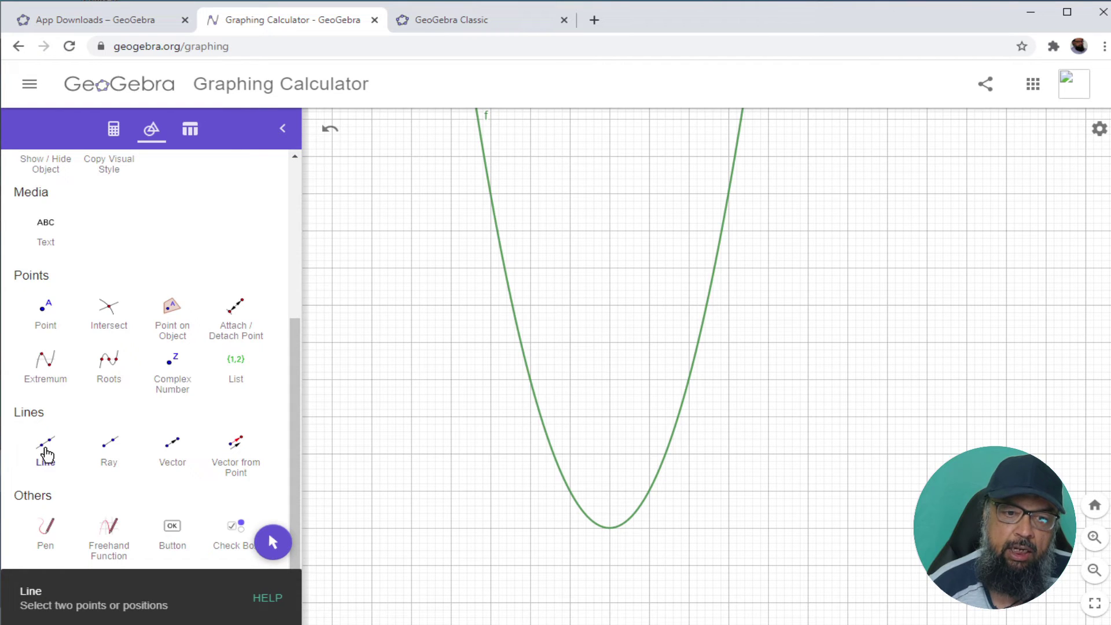
click(904, 200)
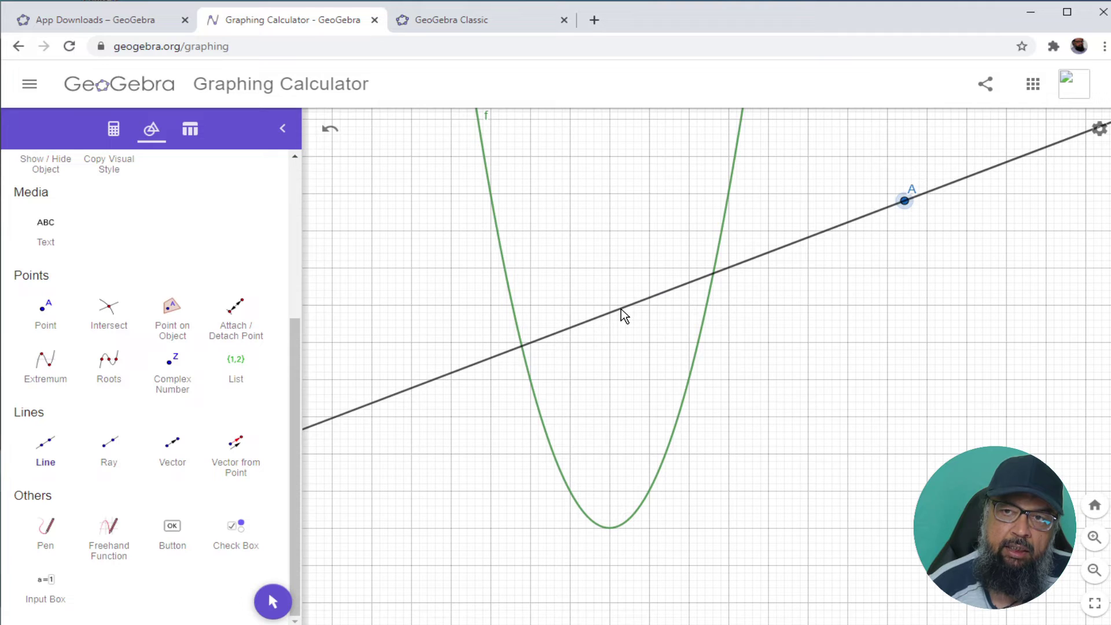
click(620, 308)
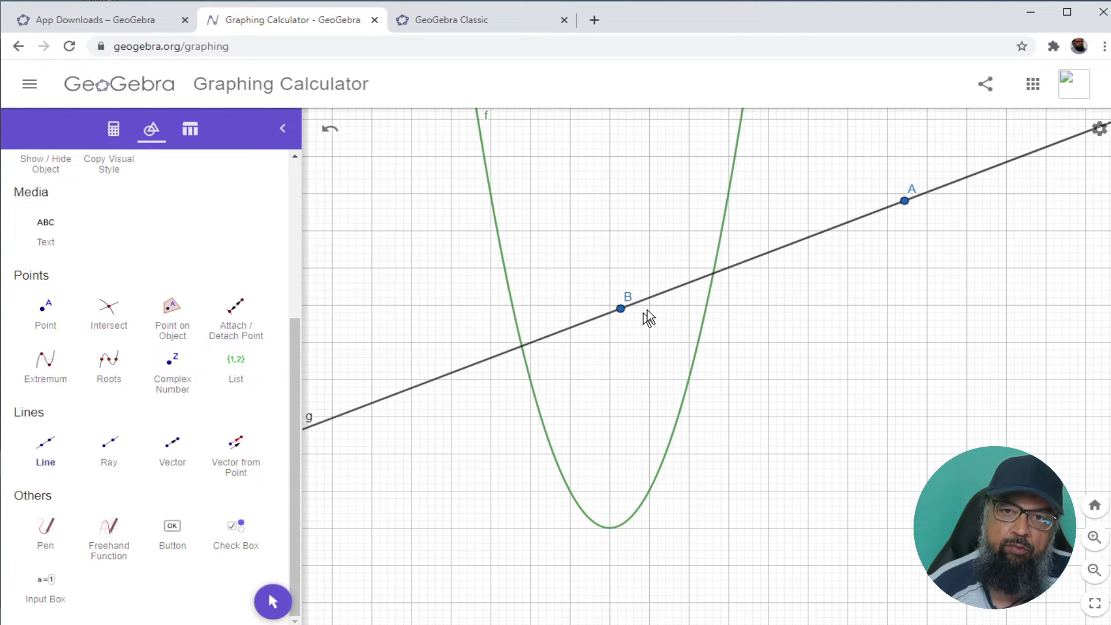
Plot the line y = 3x + 4 by entering its equation in the Algebra view
click(115, 129)
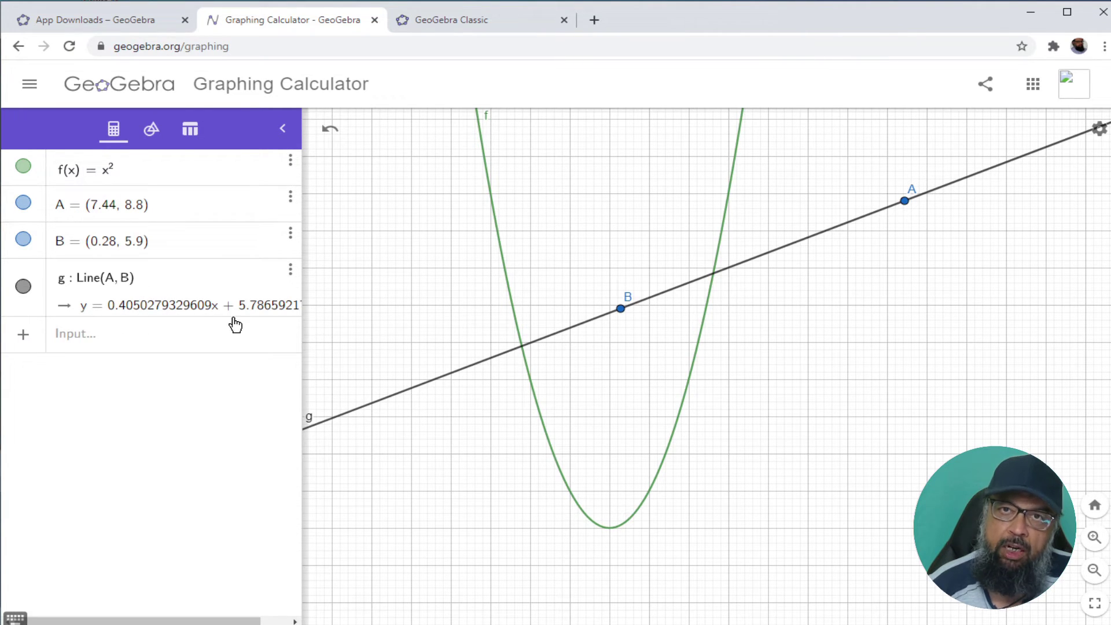
click(87, 339)
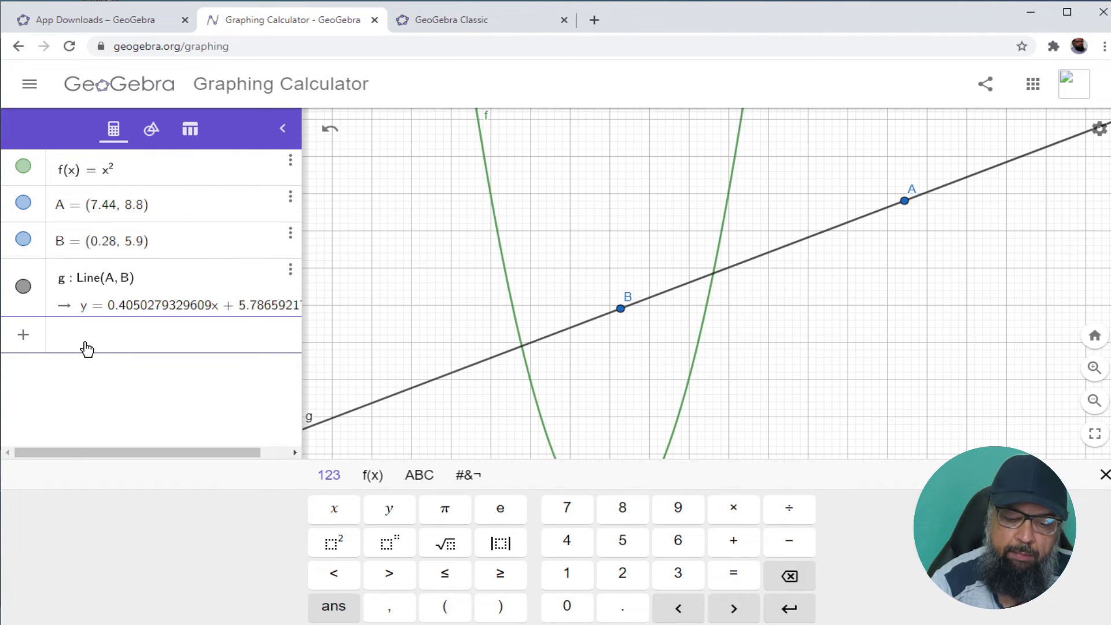
text(y =)
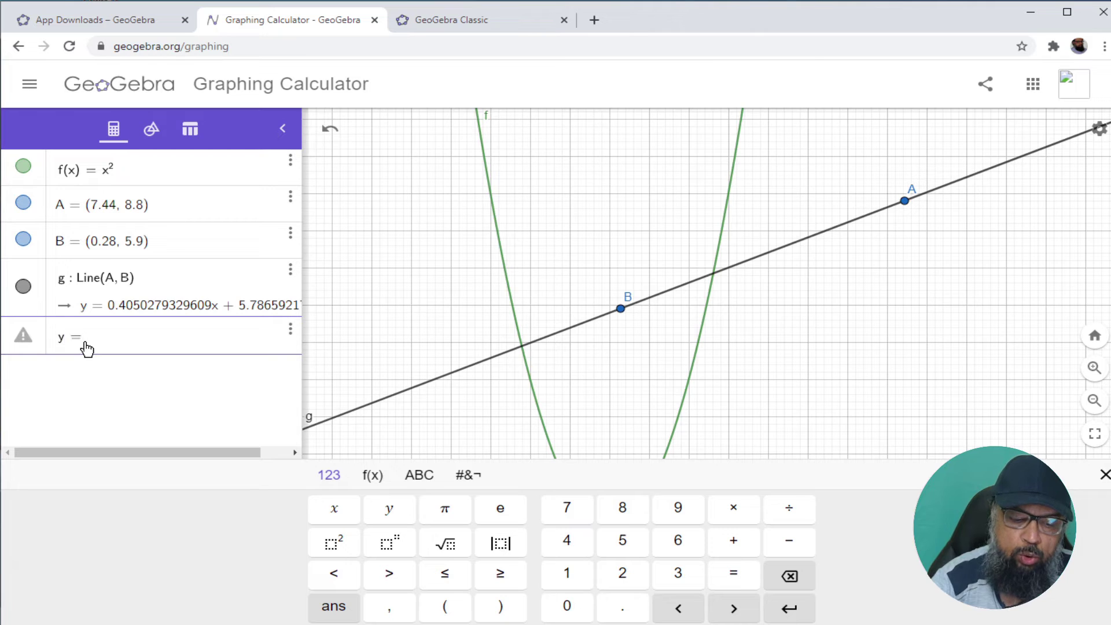
text( 3x + 4)
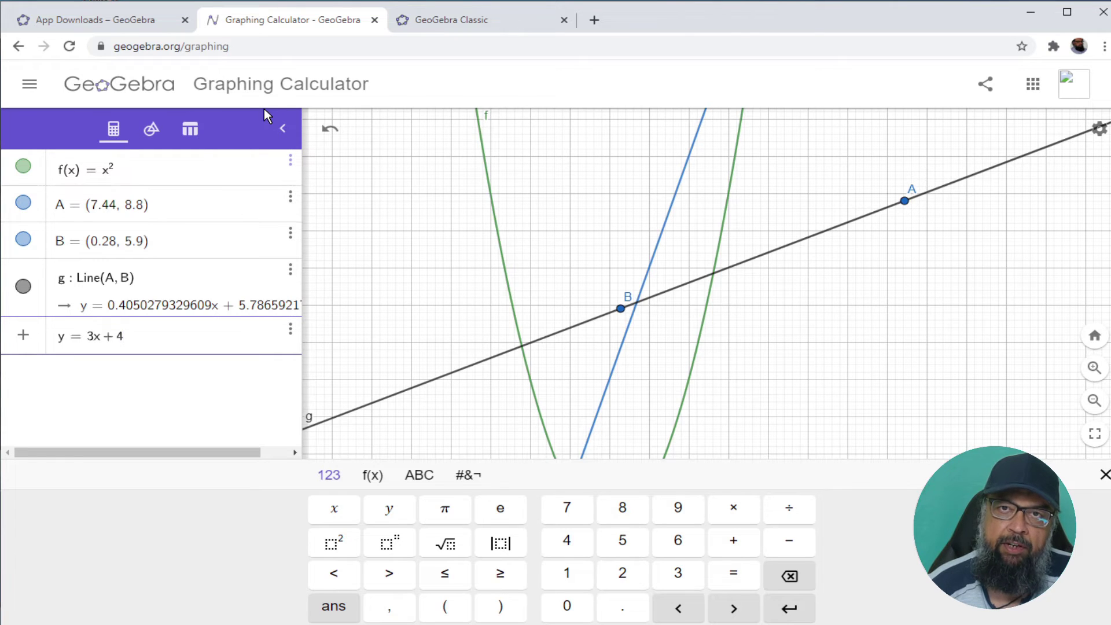
Close the Graphing Calculator, discarding the plot, and list the file formats available for download in GeoGebra Classic
click(375, 20)
key(Return)
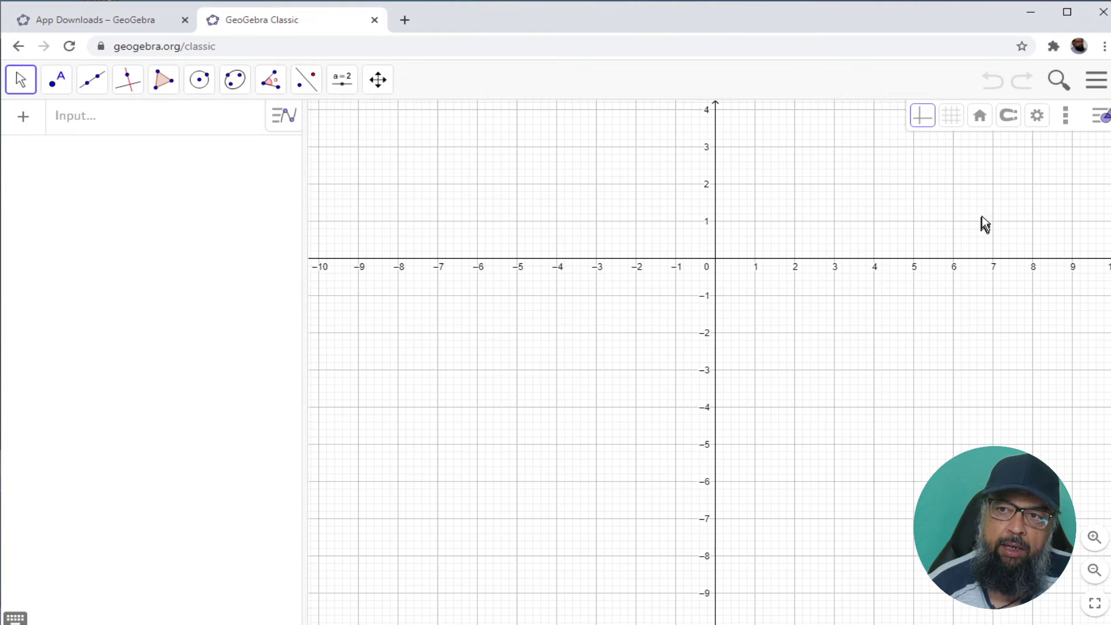
click(1095, 86)
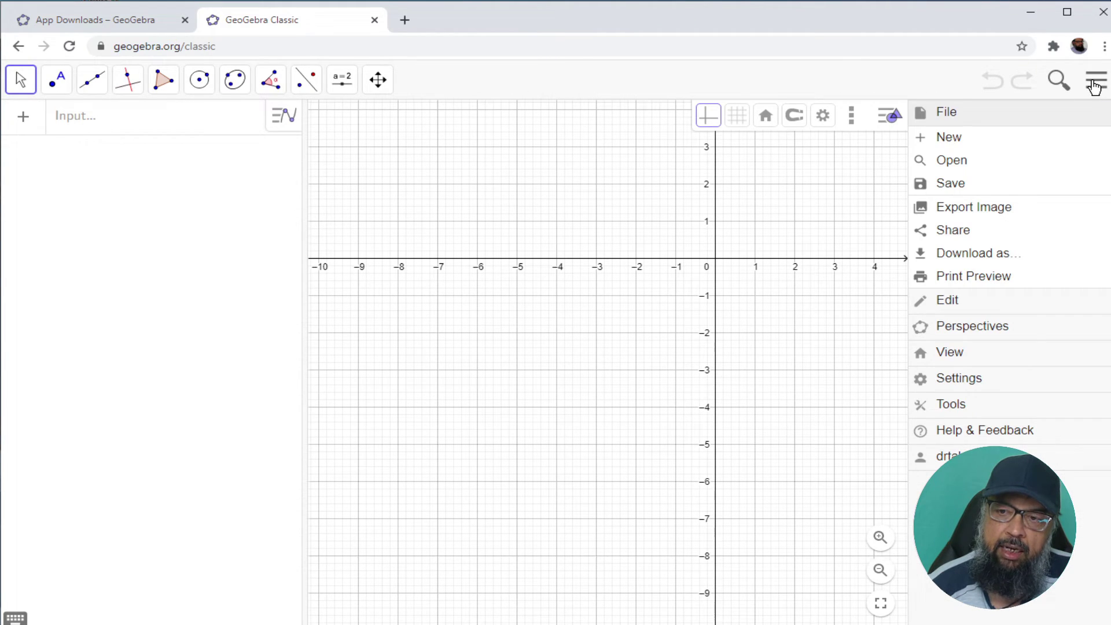
click(972, 258)
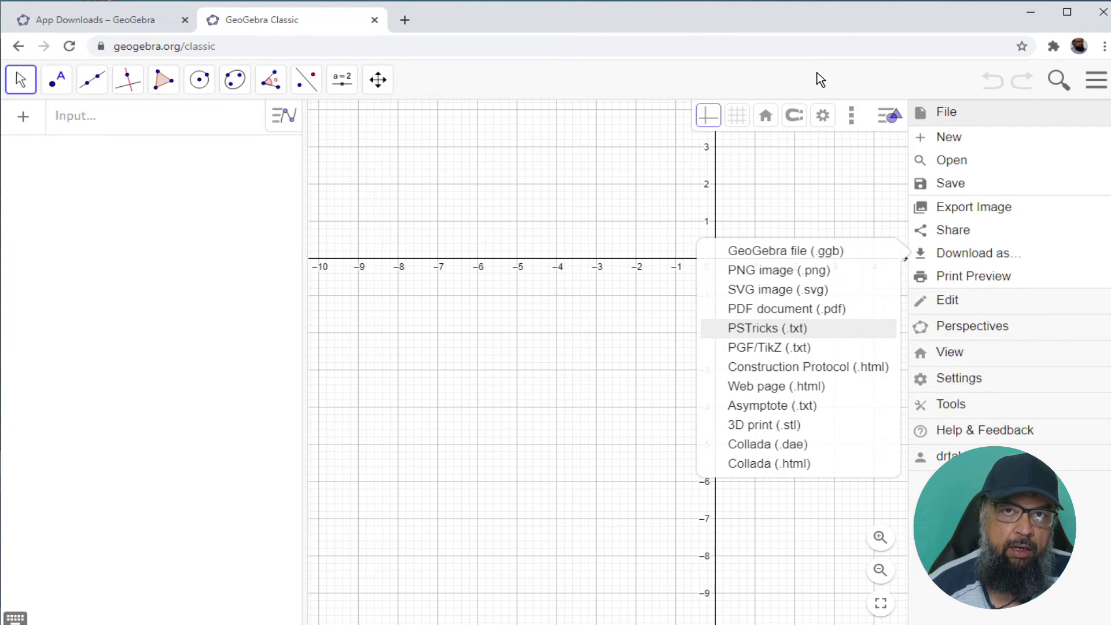
Start the Geometry app from the app downloads page and look at its Algebra and Tools views
key(ctrl+shift+Tab)
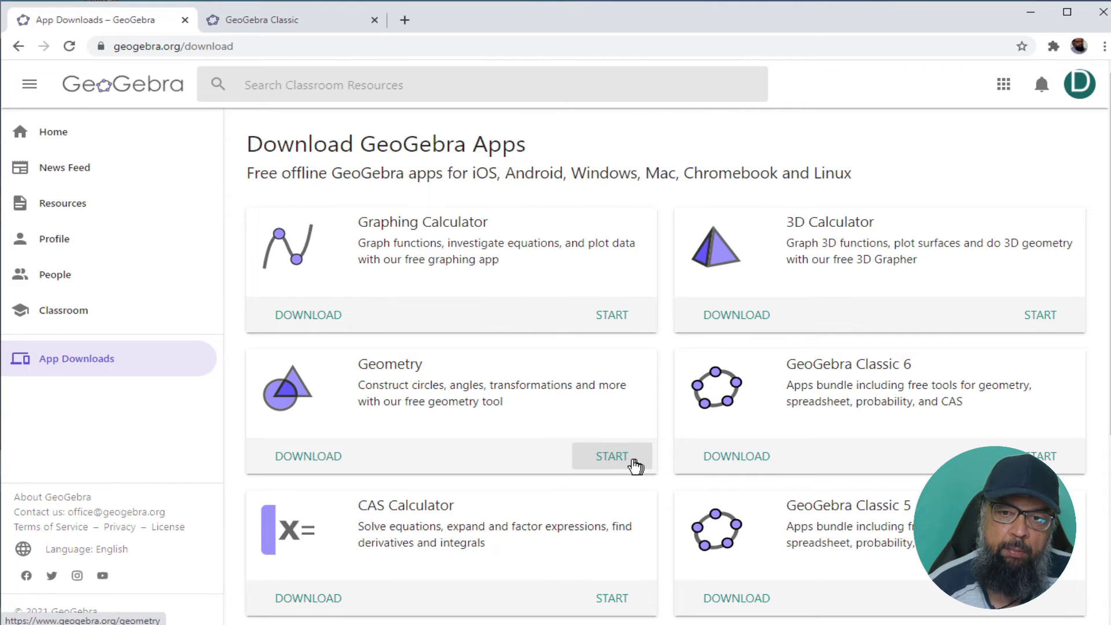
click(609, 457)
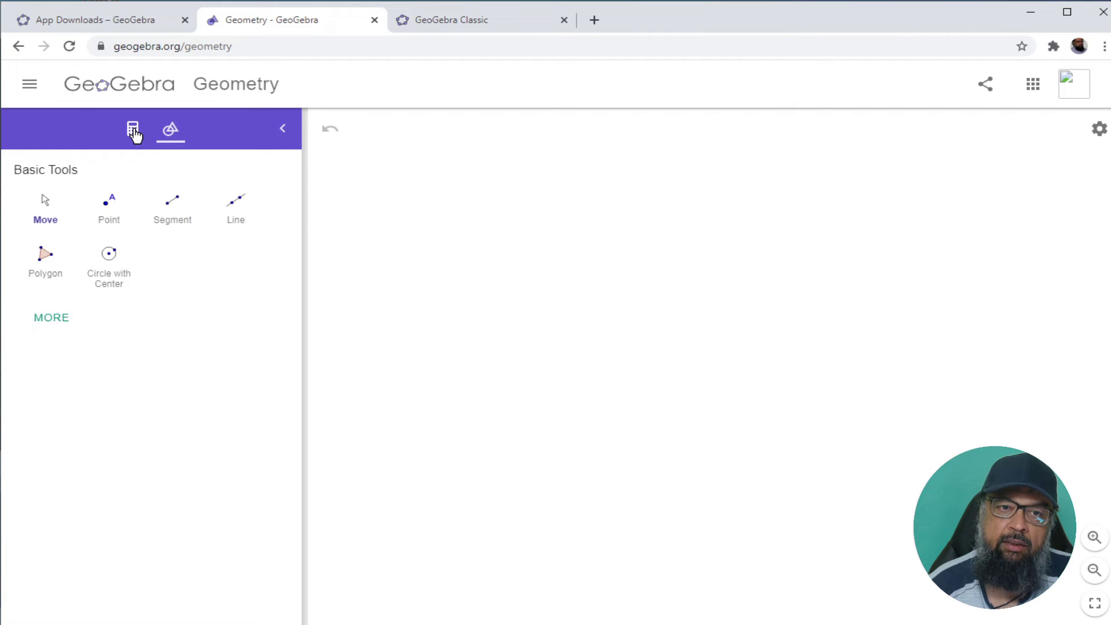
click(133, 132)
click(171, 134)
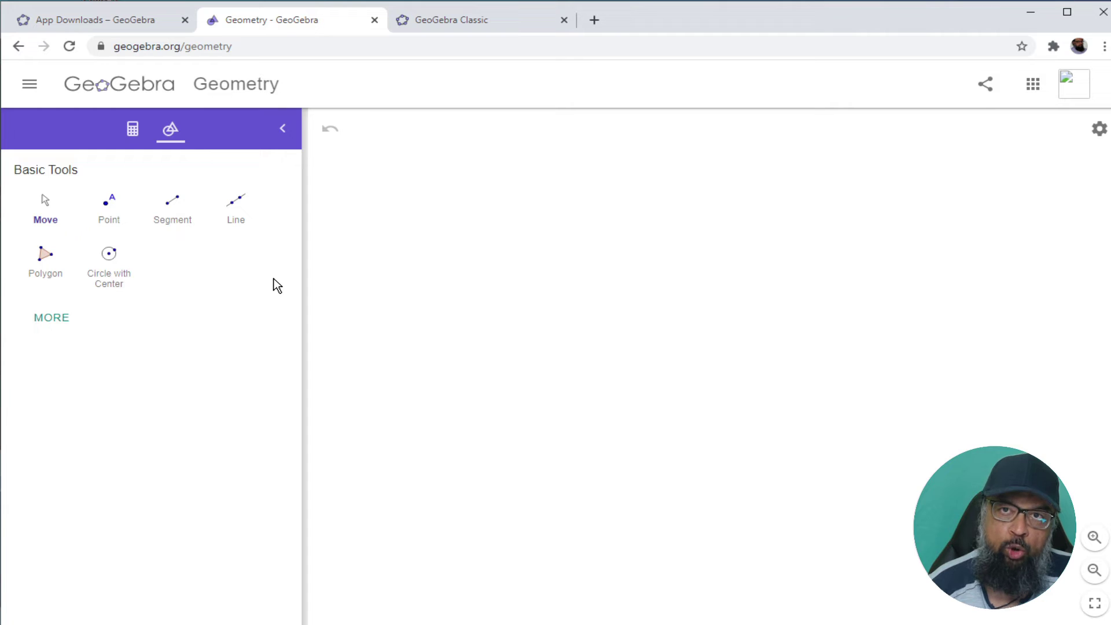
Draw a slanted line through two freely placed points on the empty geometry canvas
click(236, 209)
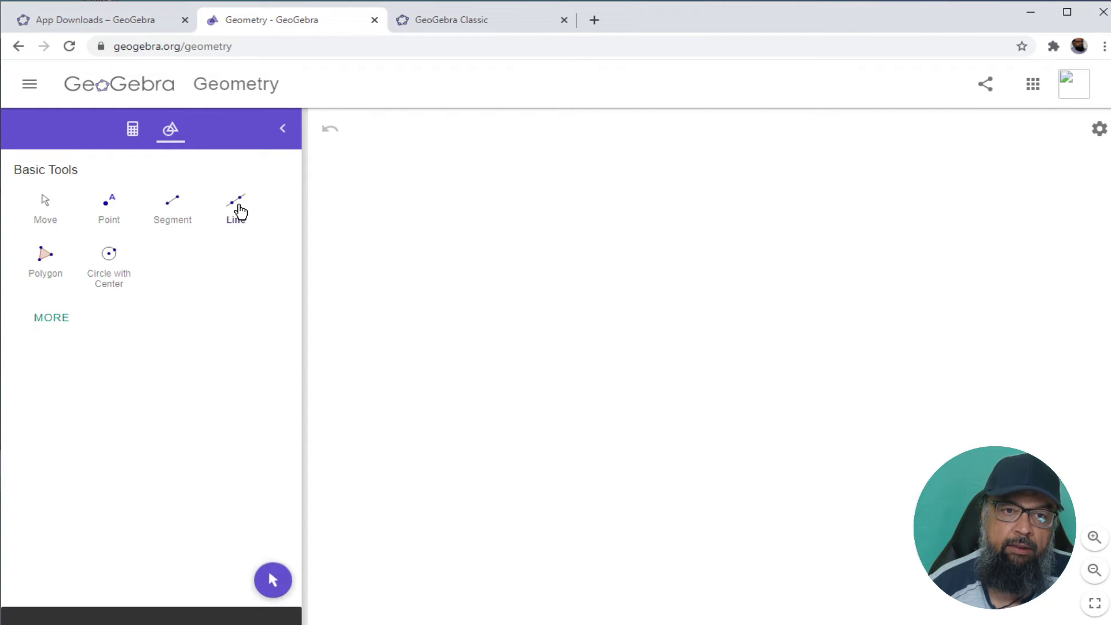
click(773, 198)
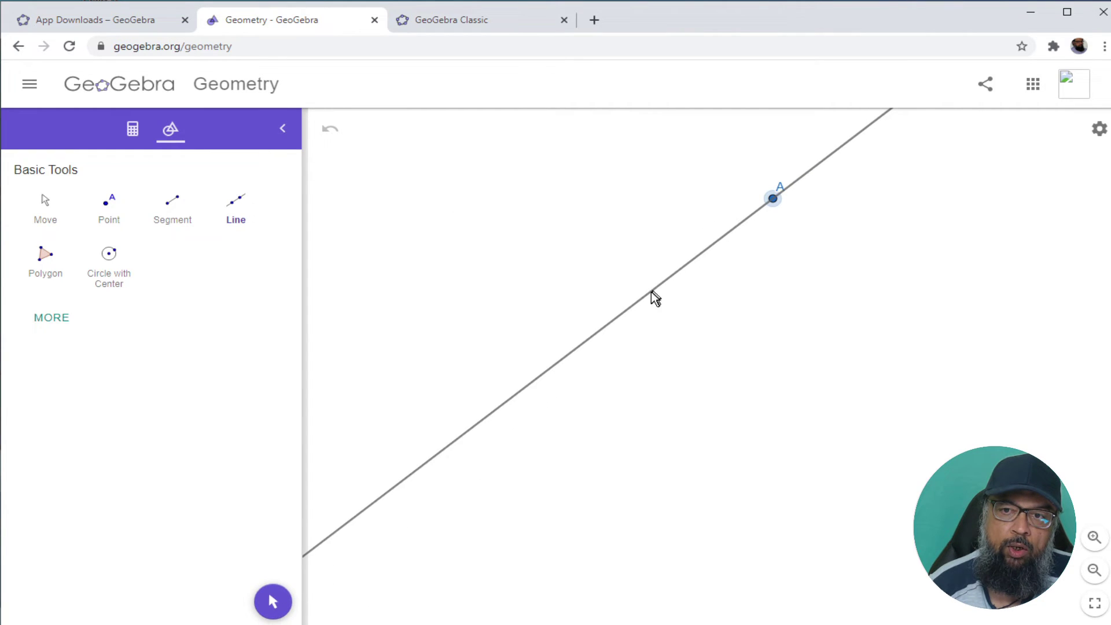
click(620, 303)
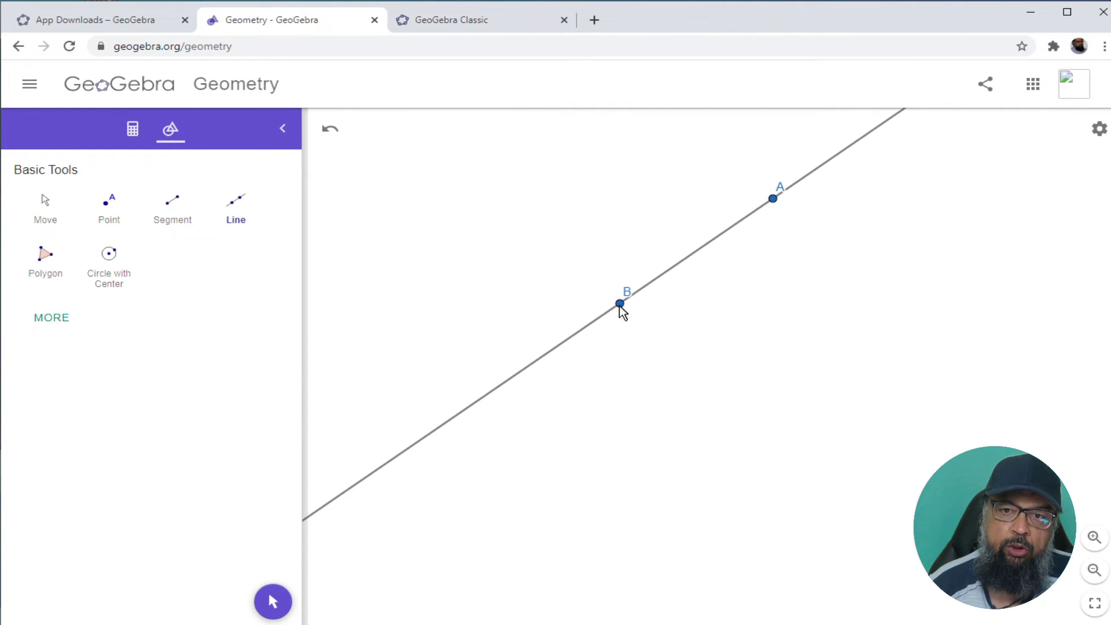
Expand the Geometry tool list to its full set and review the tool categories it offers
click(59, 321)
scroll(209, 277, down, 8)
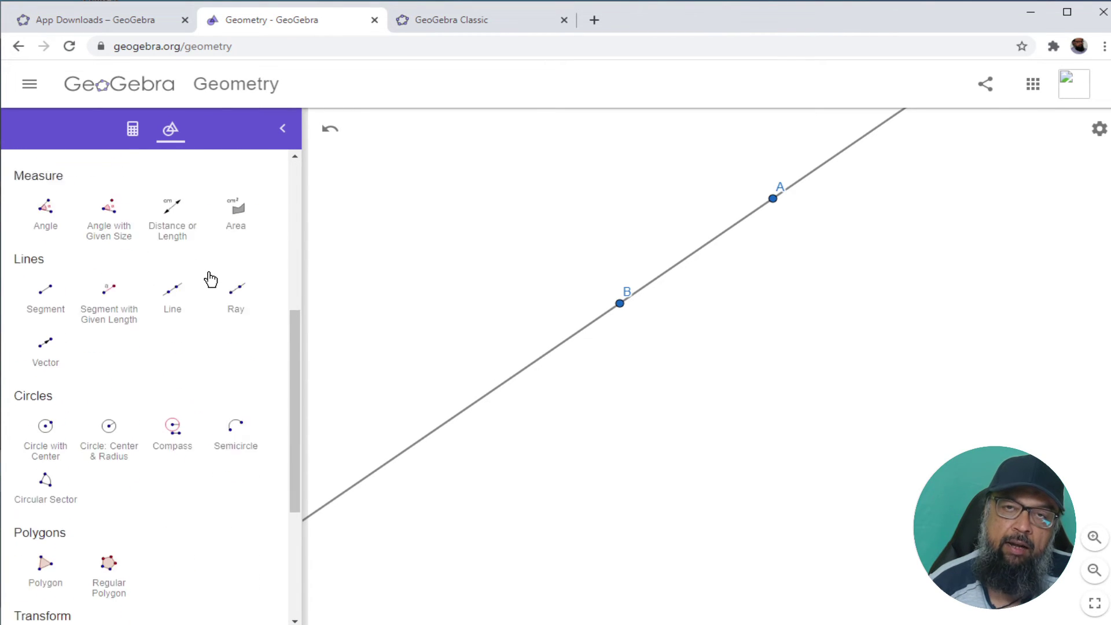
scroll(210, 280, down, 2)
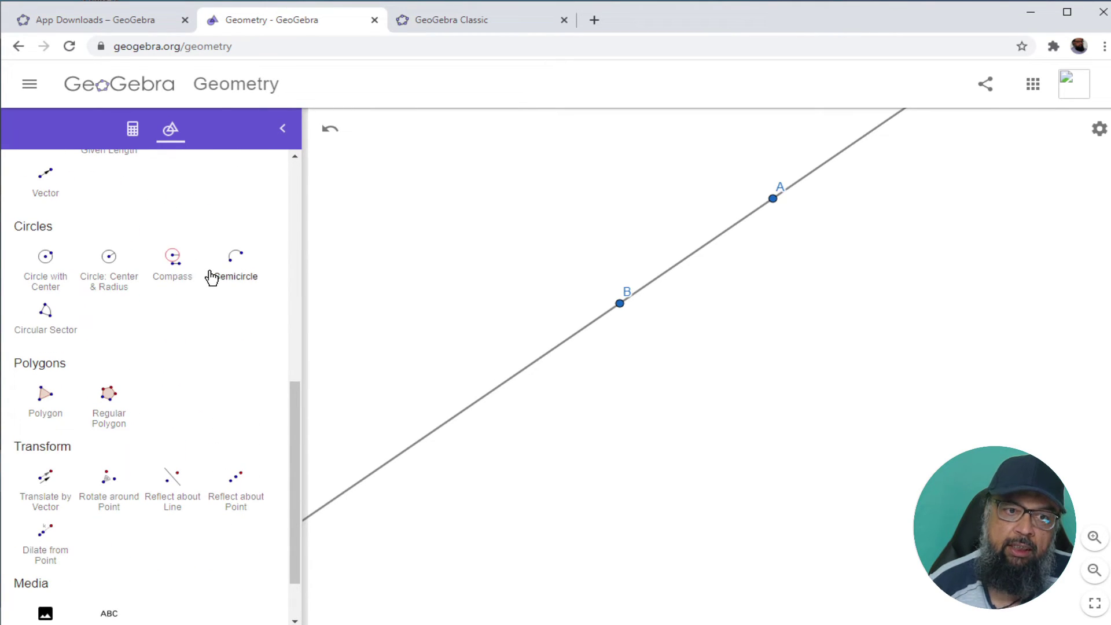
scroll(211, 277, down, 2)
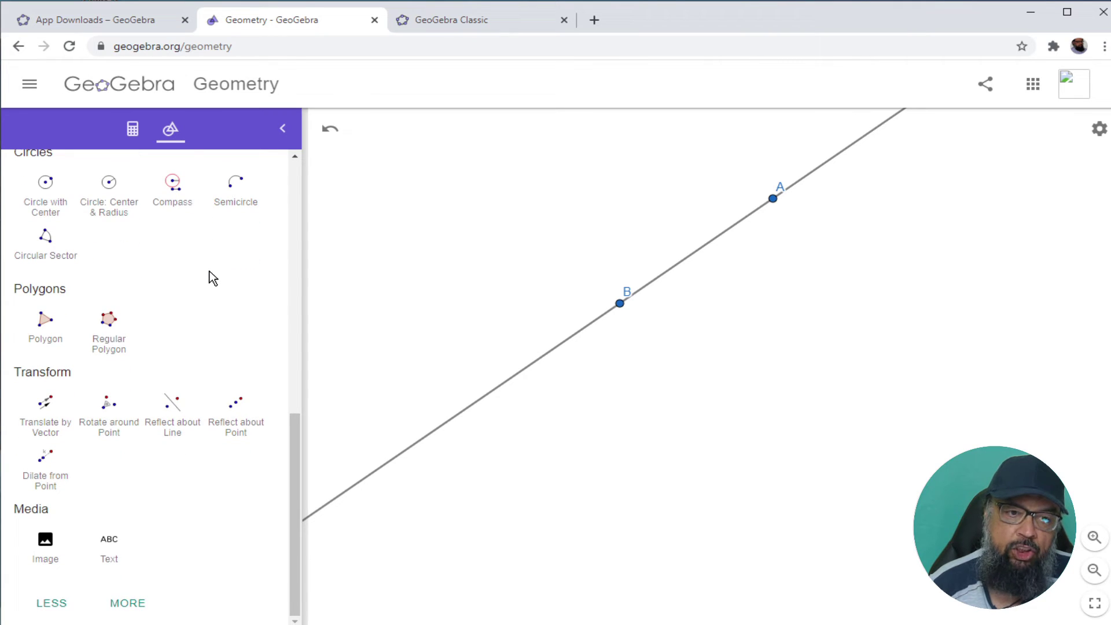
scroll(221, 444, up, 12)
scroll(213, 389, down, 12)
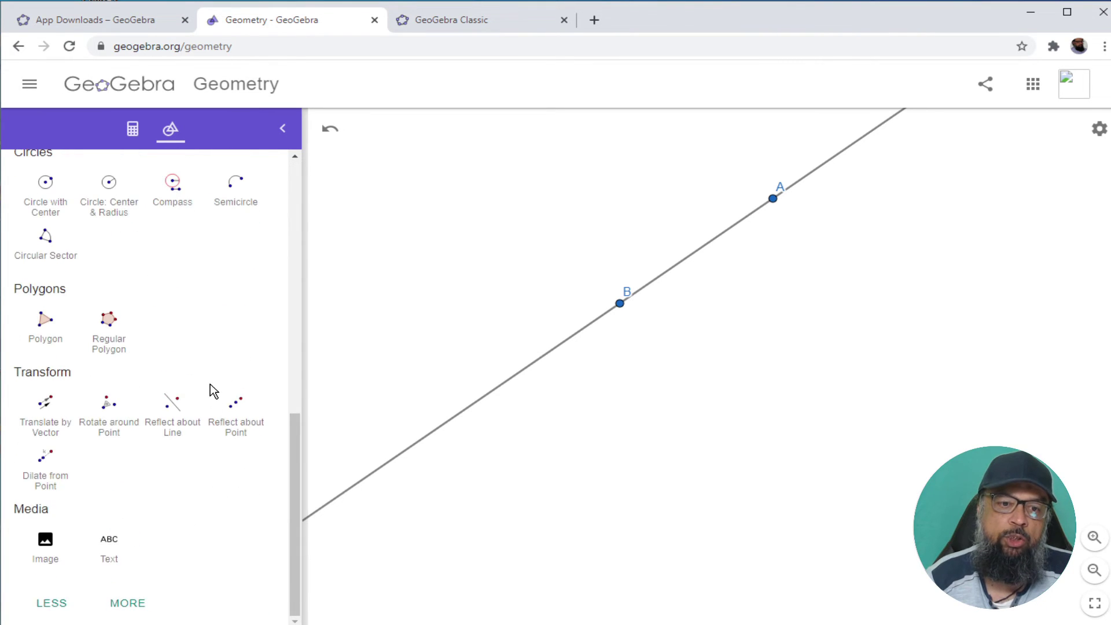
click(94, 607)
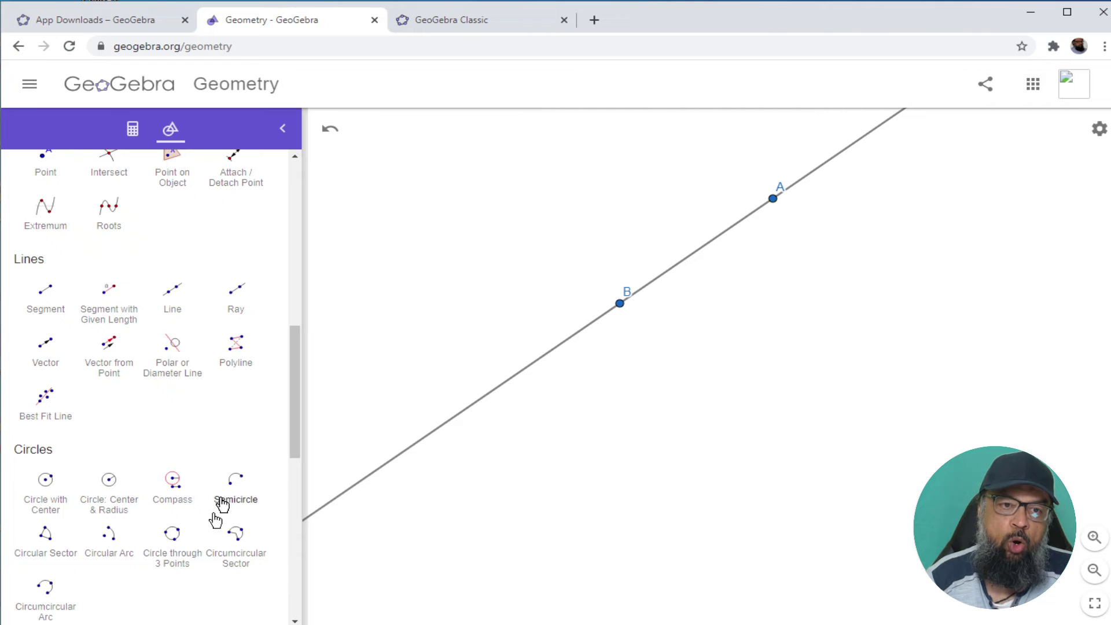
Add a slope measurement to the line through points A and B with the Slope tool
scroll(219, 503, up, 4)
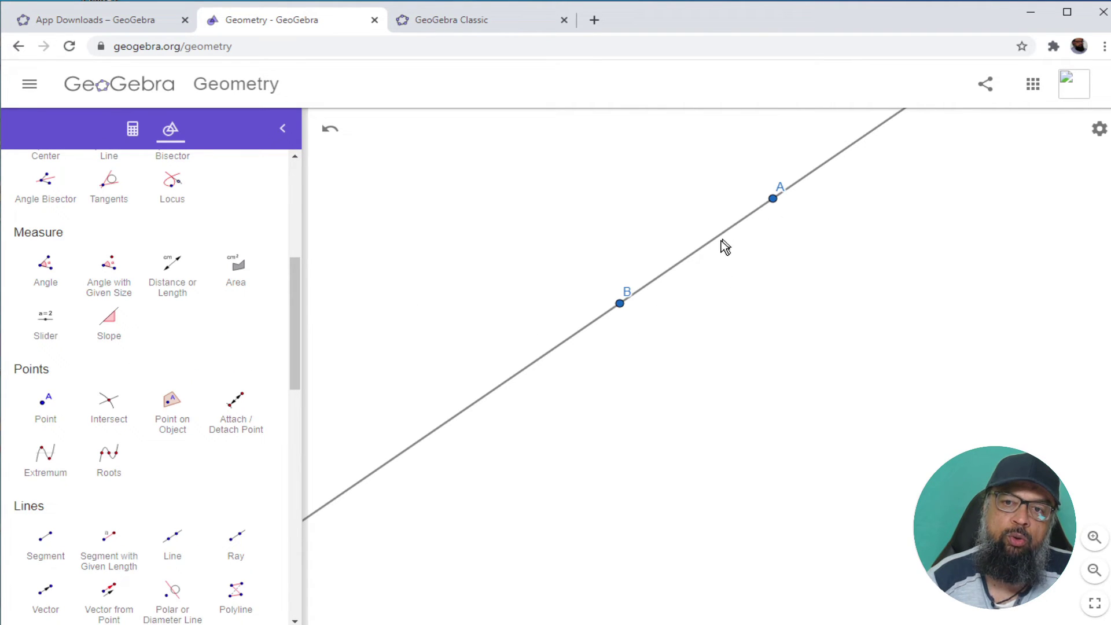
click(116, 330)
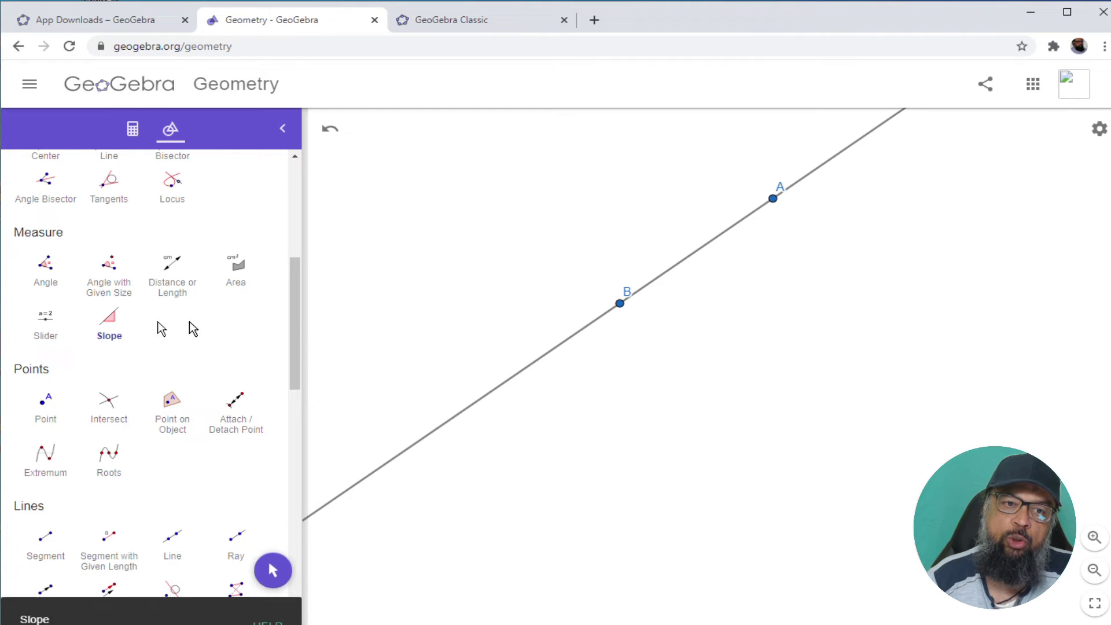
click(589, 329)
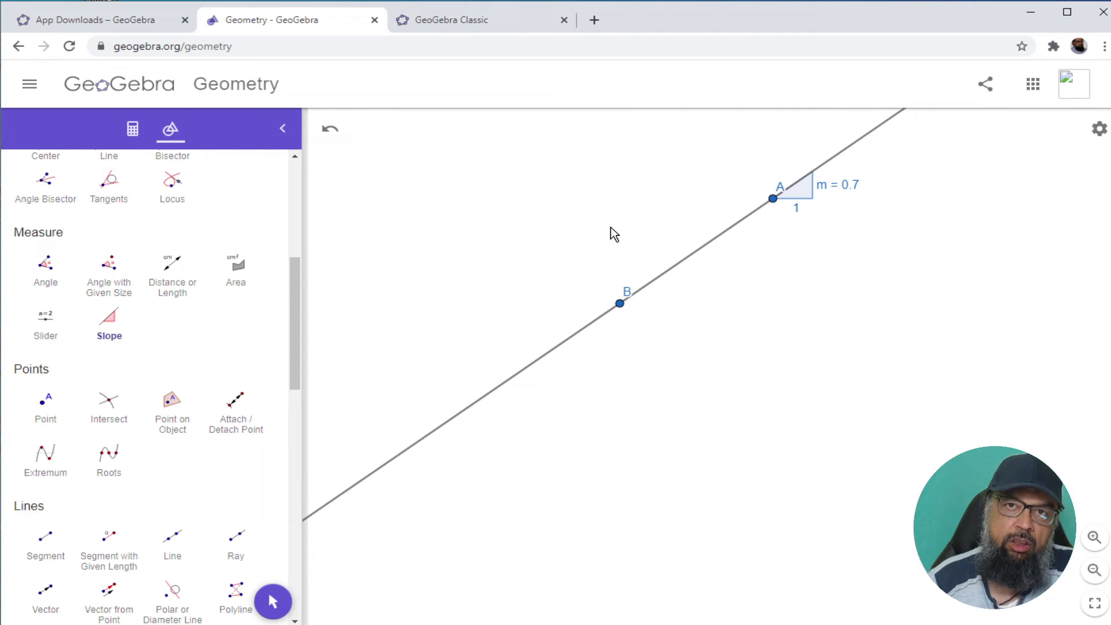
Draw a circle by centre and point, centred above the line with its circumference point just below point B
scroll(206, 248, down, 4)
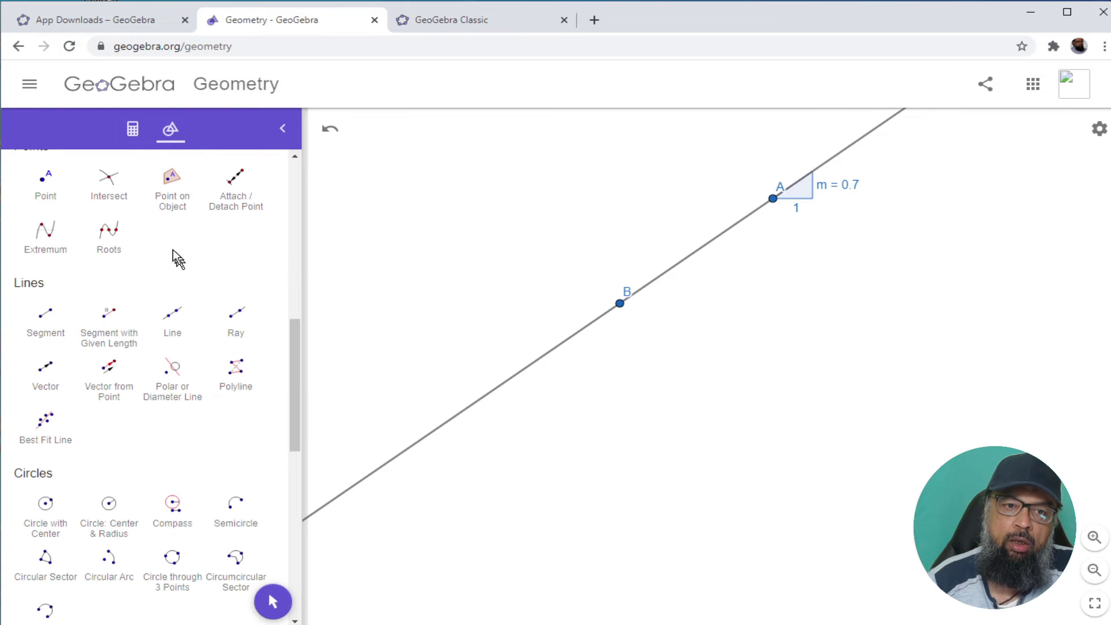
scroll(165, 425, down, 3)
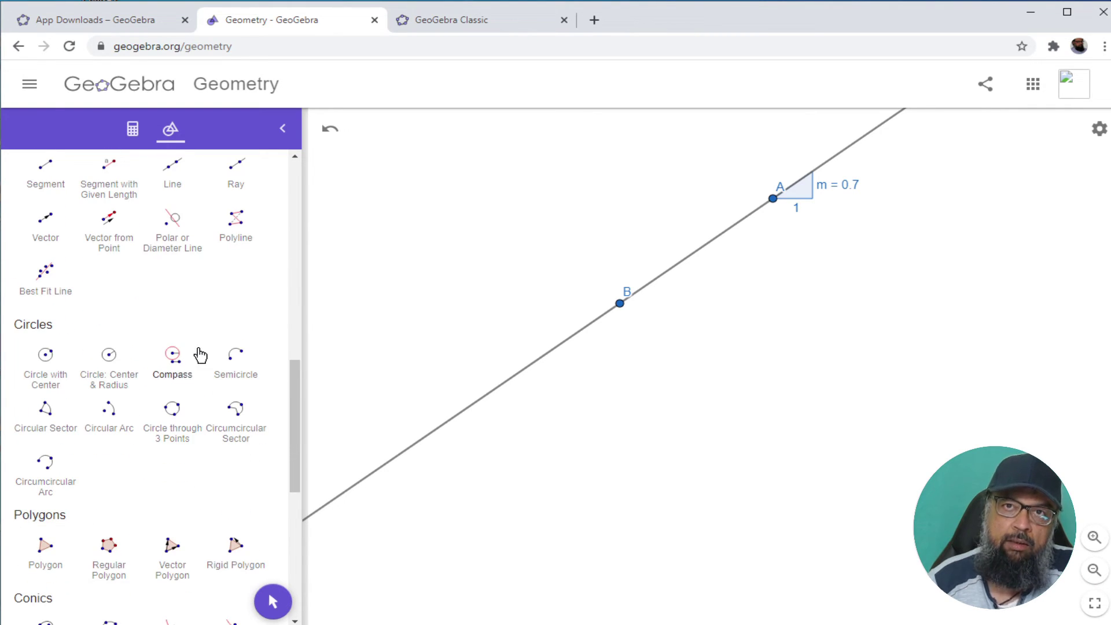
scroll(199, 354, up, 1)
scroll(199, 354, up, 1)
scroll(173, 324, down, 4)
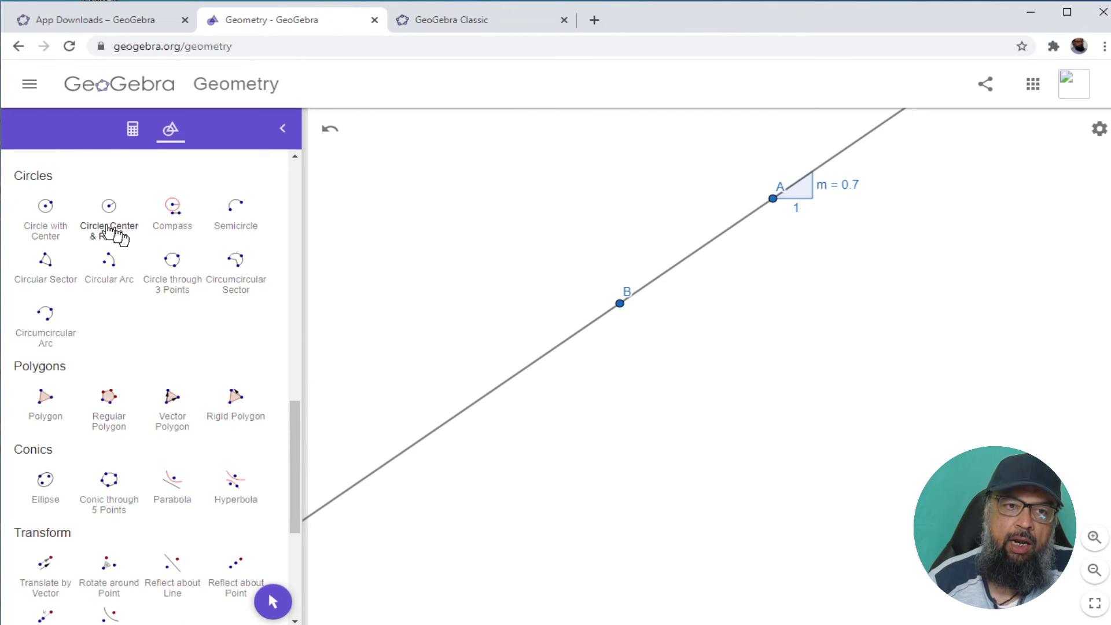
click(49, 218)
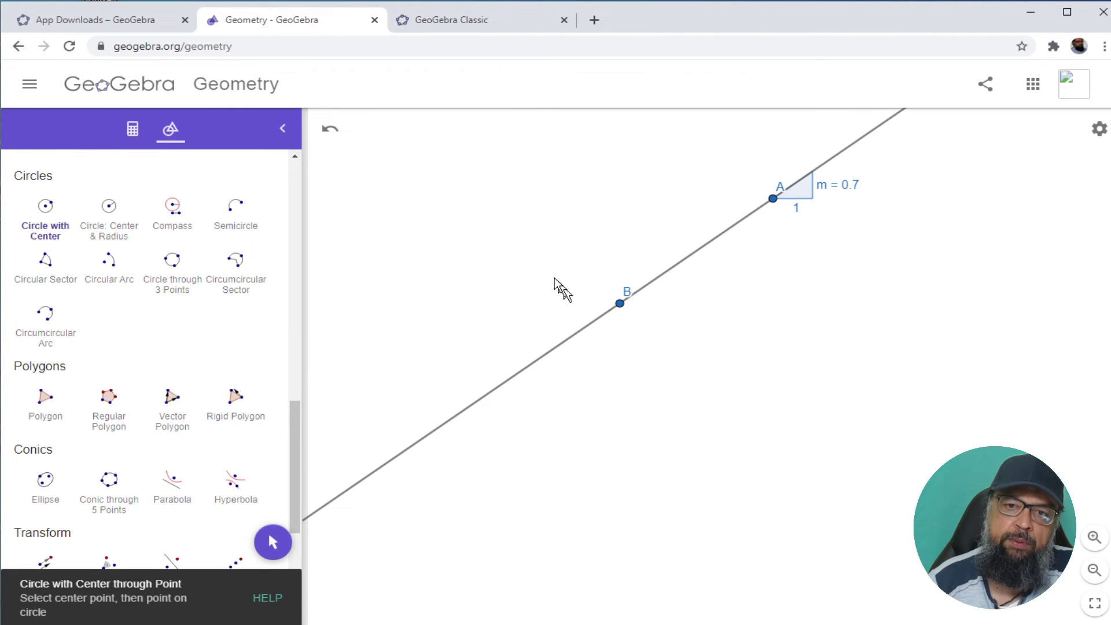
click(538, 262)
click(640, 327)
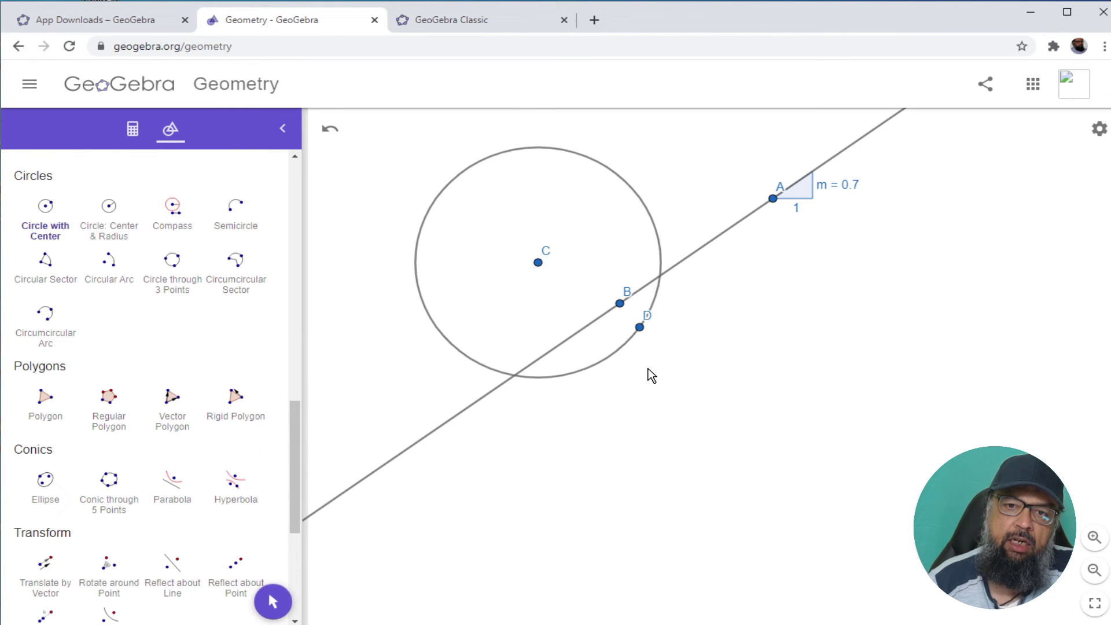
Draw a closed four-sided polygon below the slope measurement, on the other side of the line from the circle's centre
click(774, 322)
click(948, 293)
click(930, 463)
click(804, 453)
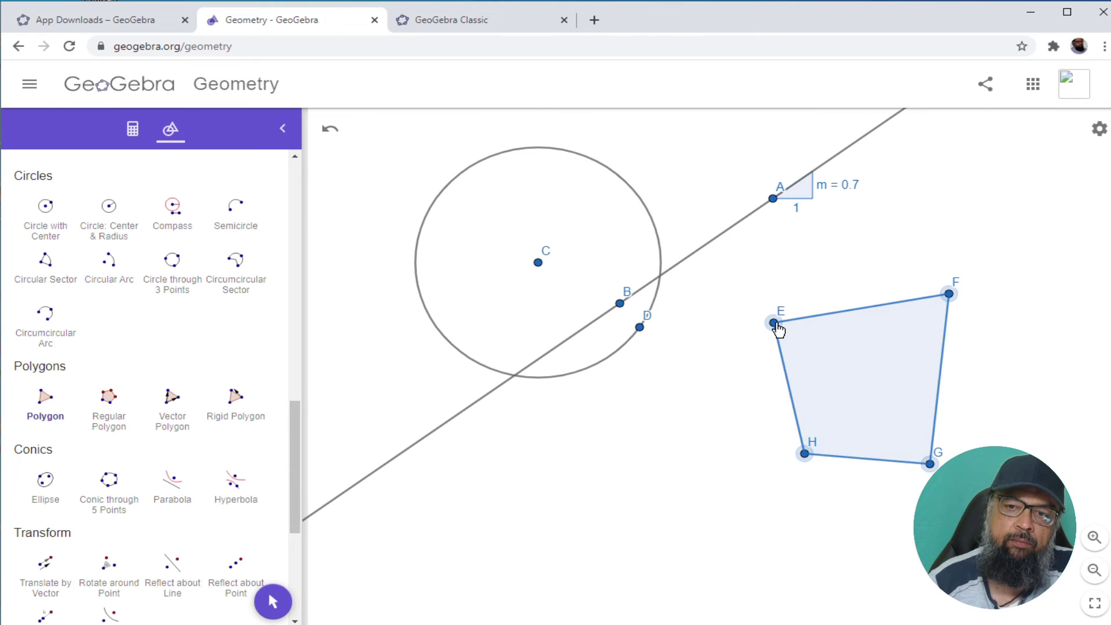
click(773, 322)
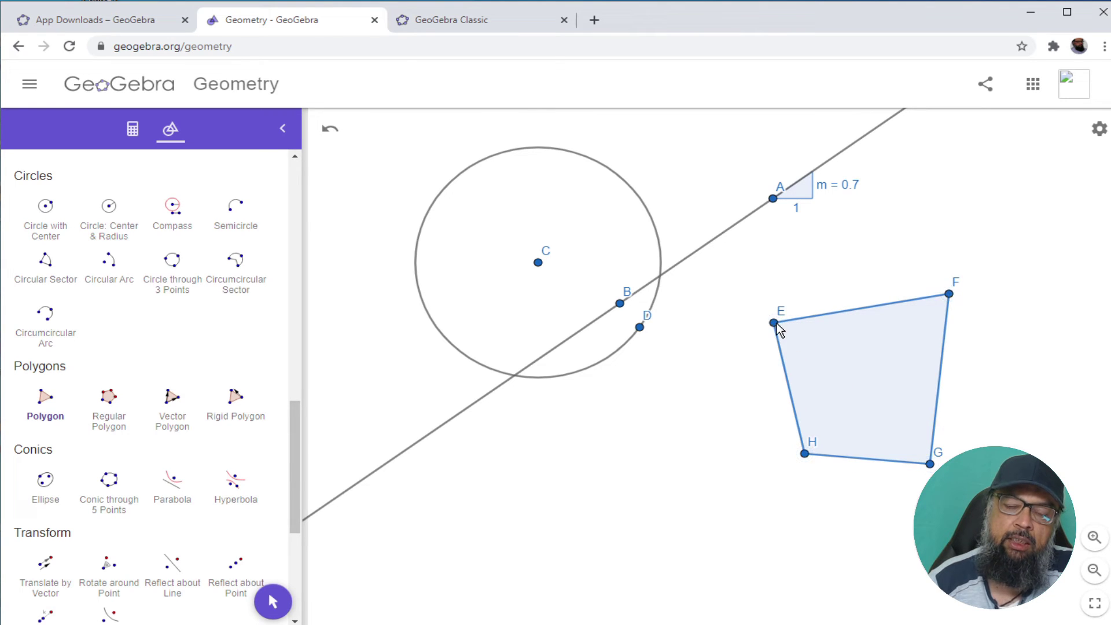
Close the Geometry app without saving and start the CAS Calculator from the app downloads page
click(374, 20)
click(636, 131)
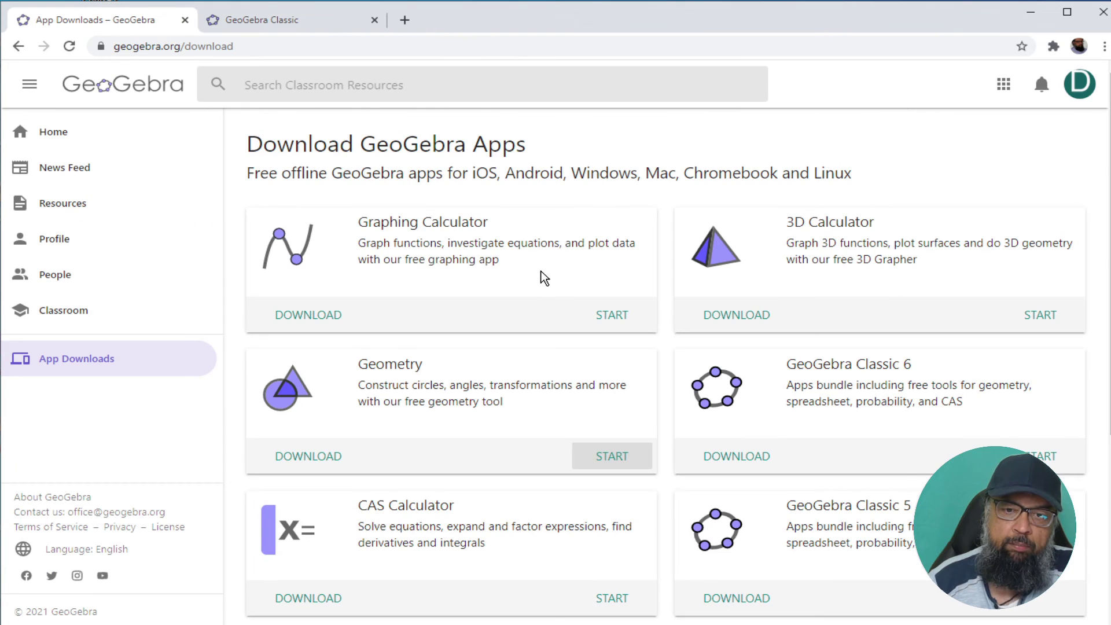
scroll(542, 276, down, 2)
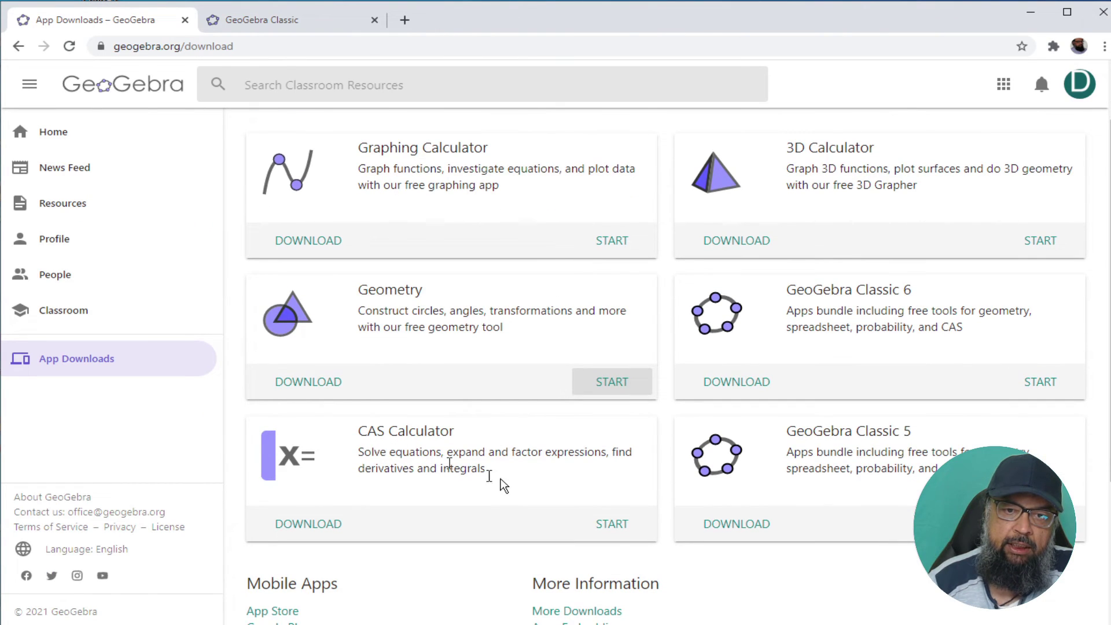
click(617, 528)
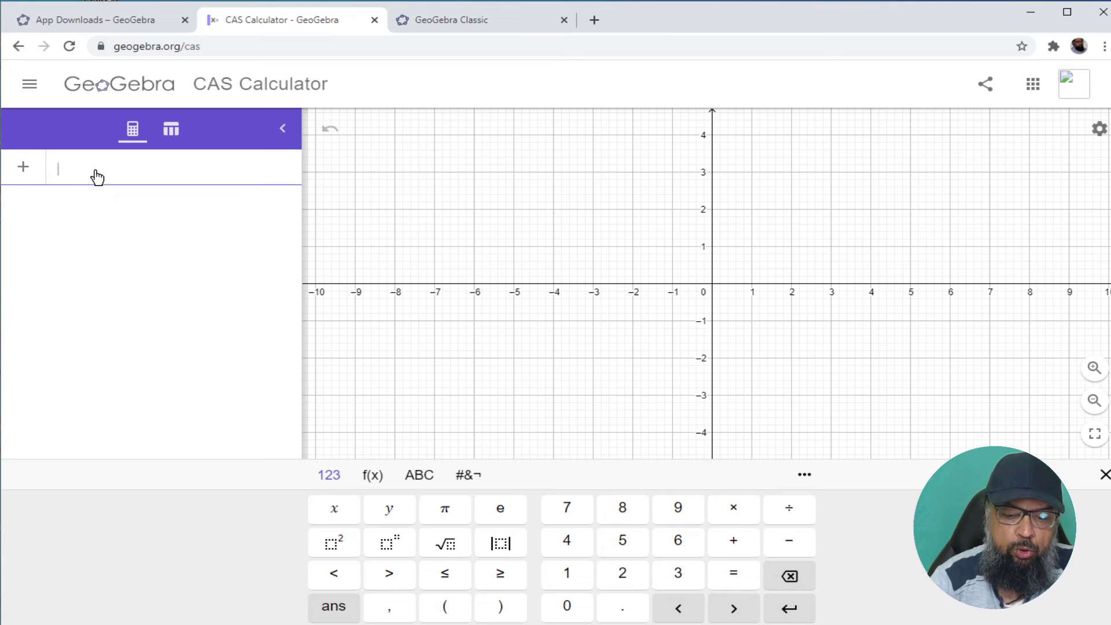
Compute the least common multiple of 5 and 10 with the LCM command
text(LCM)
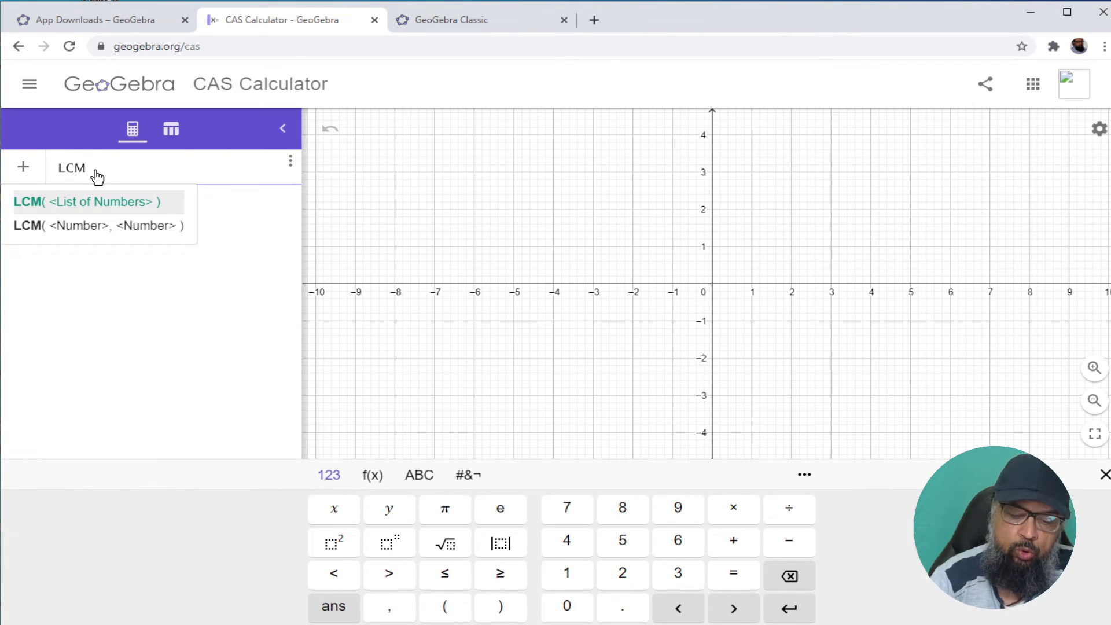
text((5)
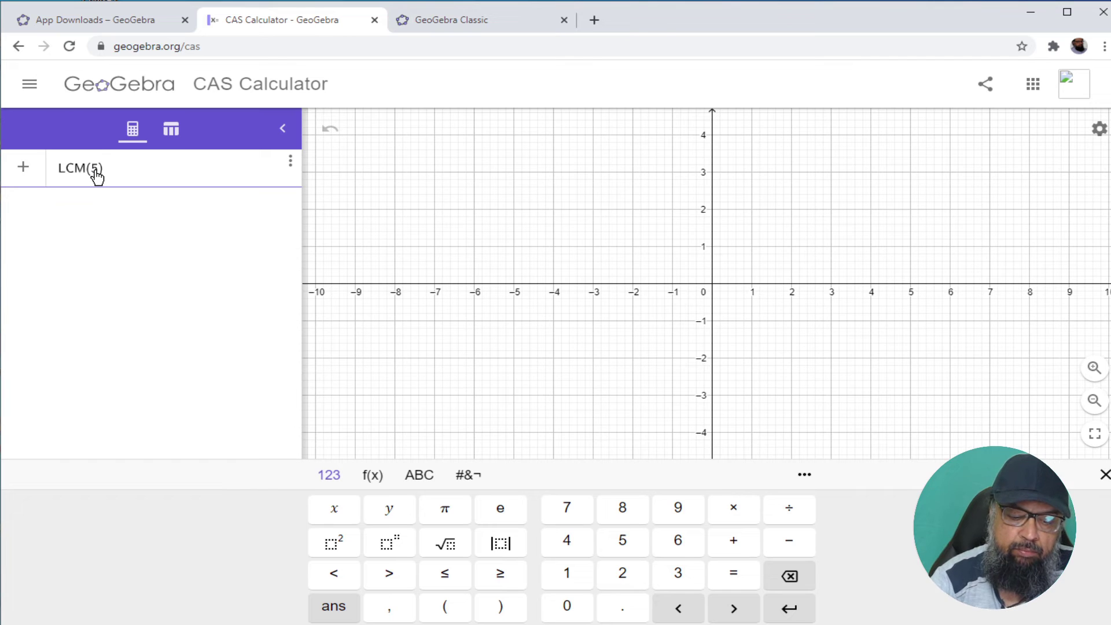
text(, 10)
key(Return)
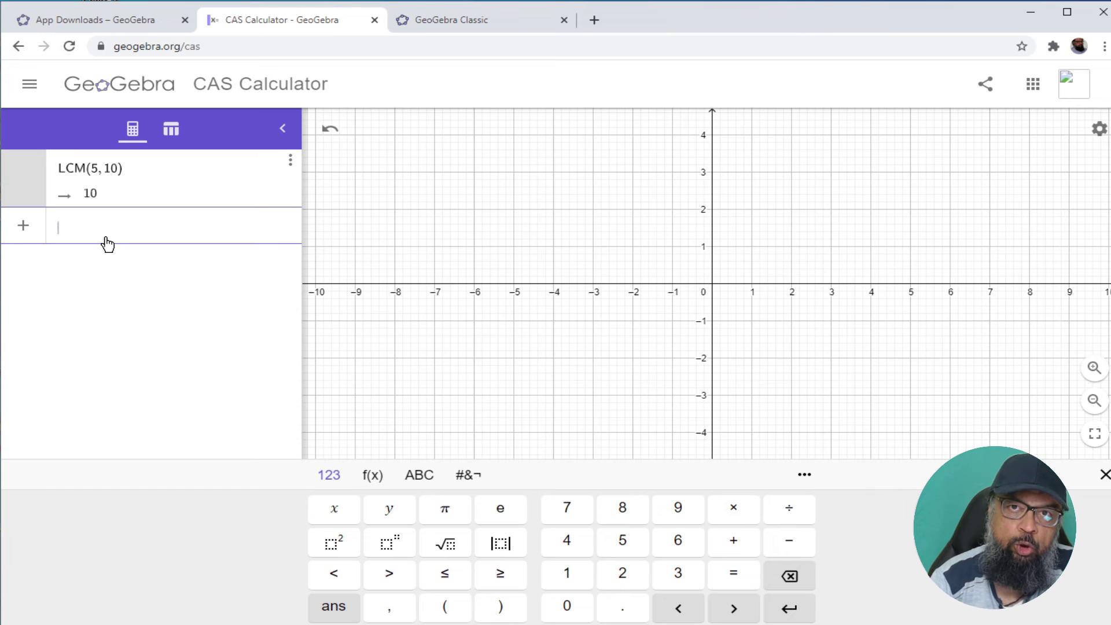
Compute the least common multiple of the list {5, 6, 10} in a new row
text(LCM({)
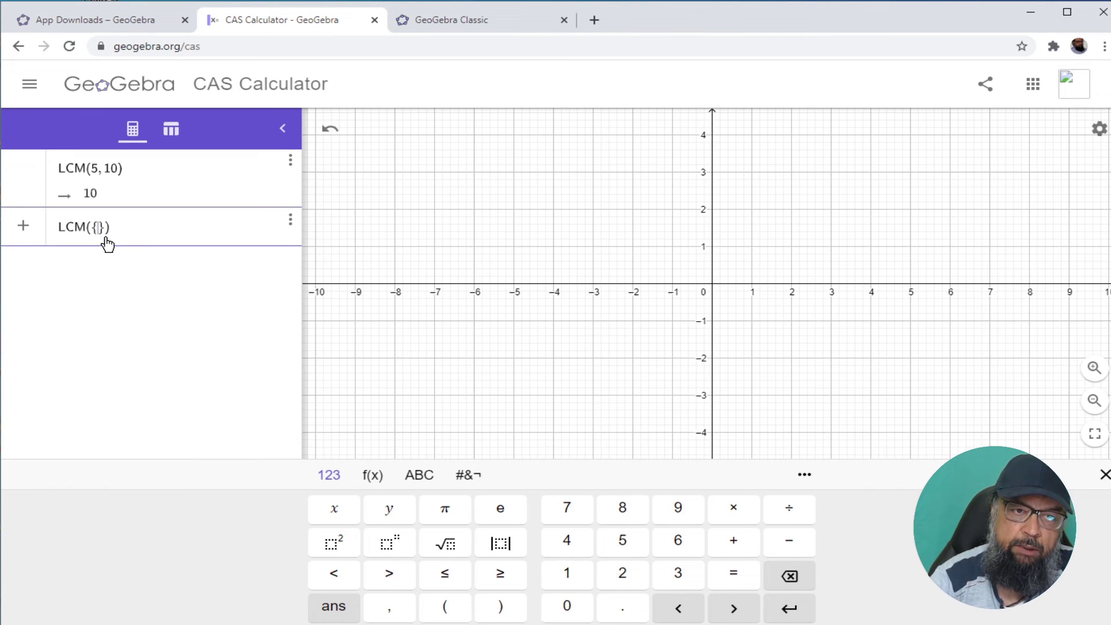
text(5, 6, )
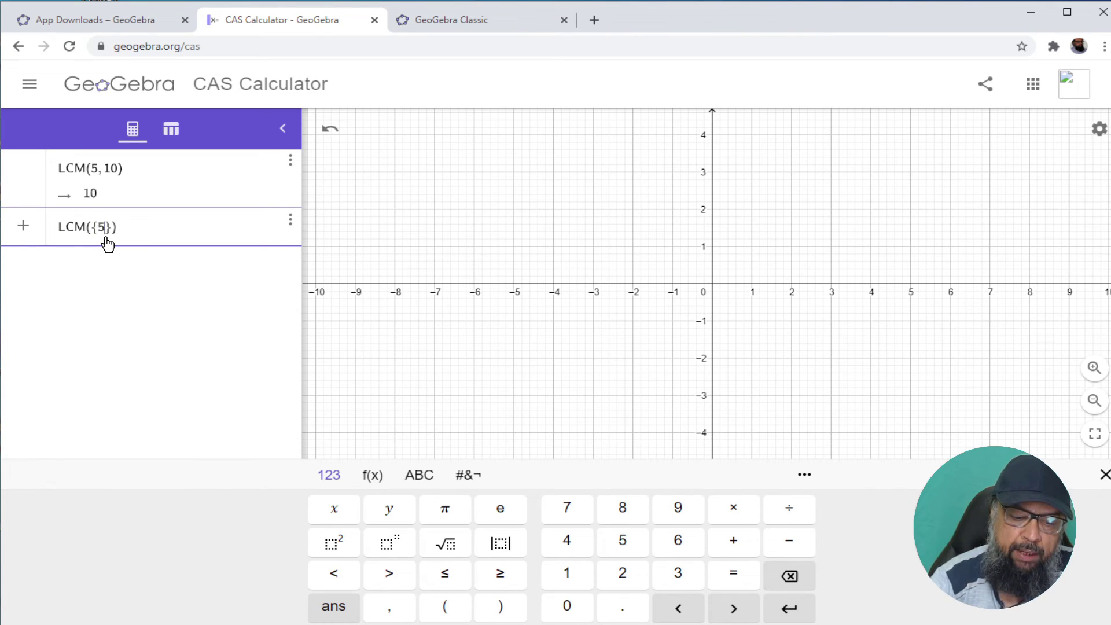
text(10)
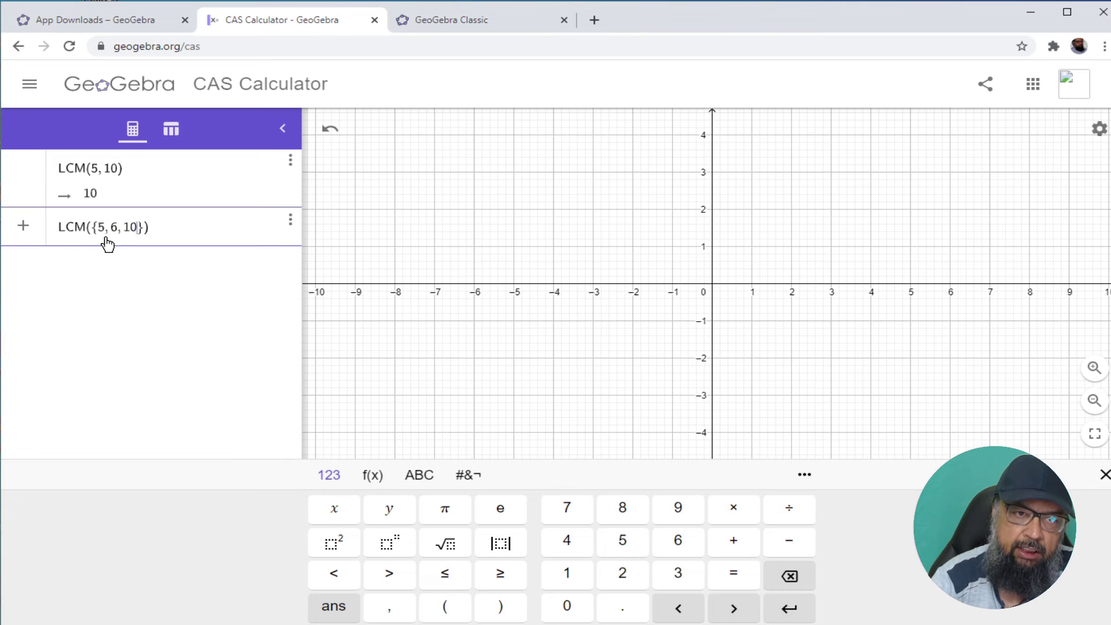
key(Return)
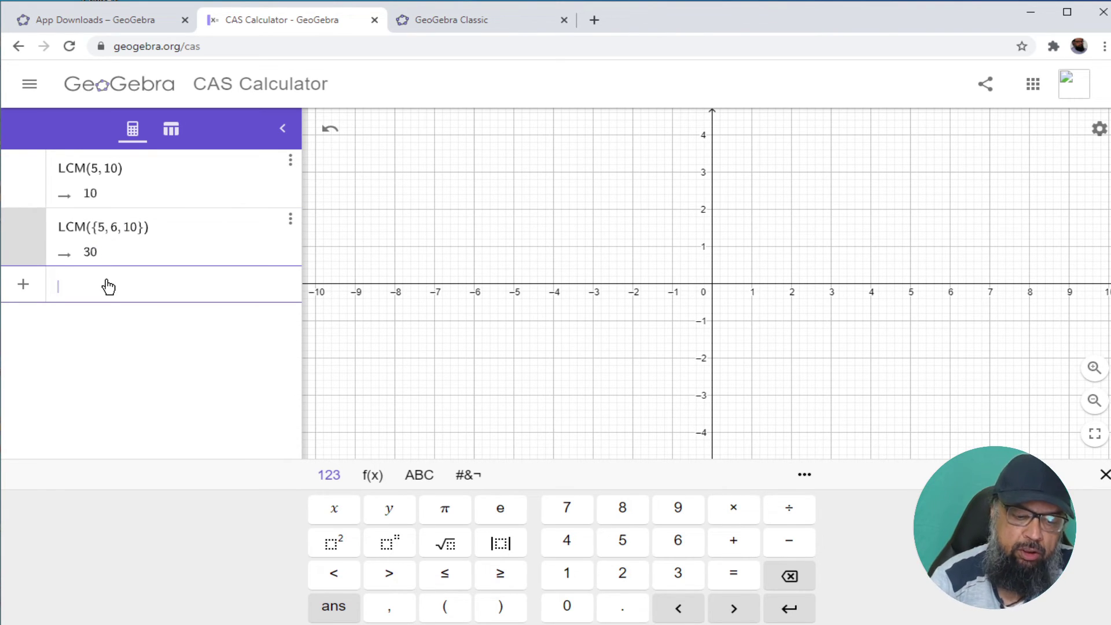
Solve the equation 2x - 7 = 20 with the Solve command in the next row
text(Solve)
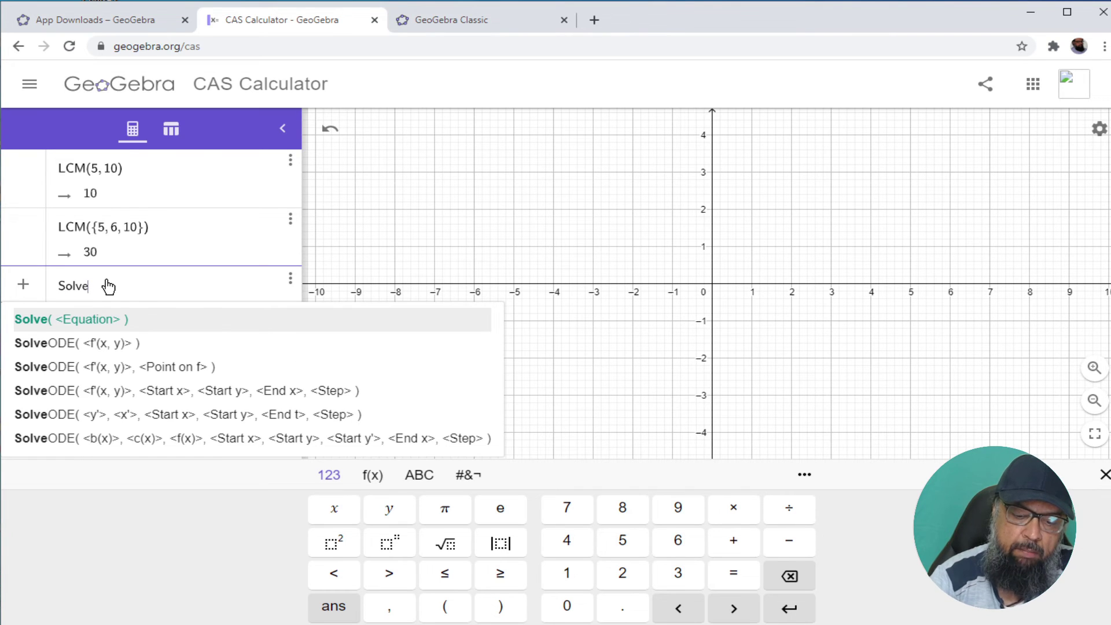
key(Return)
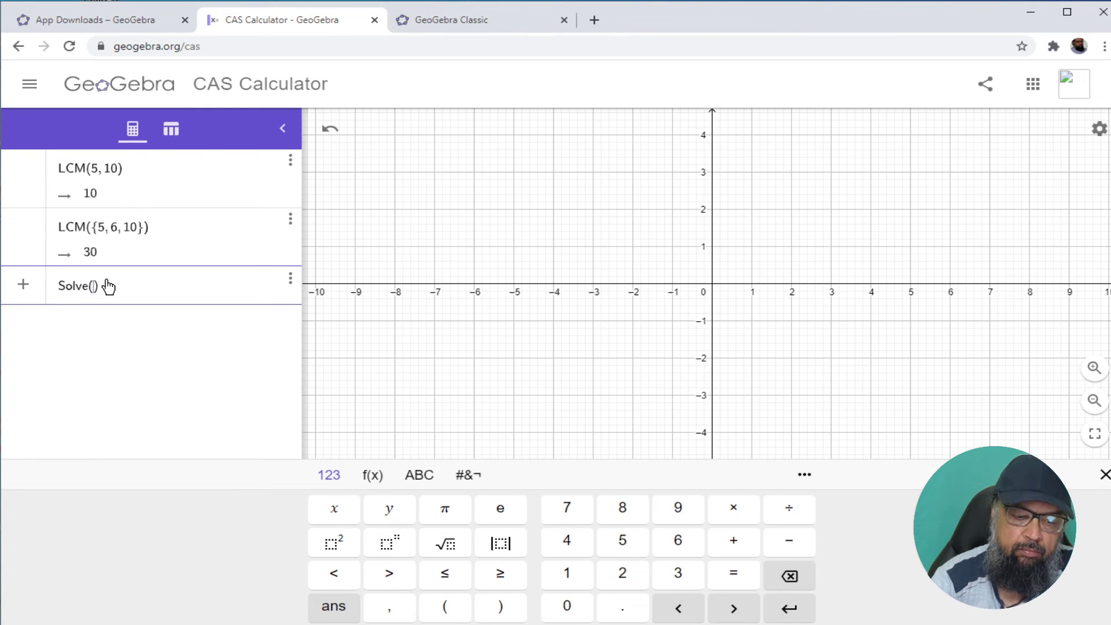
text(2x)
text(-7=20)
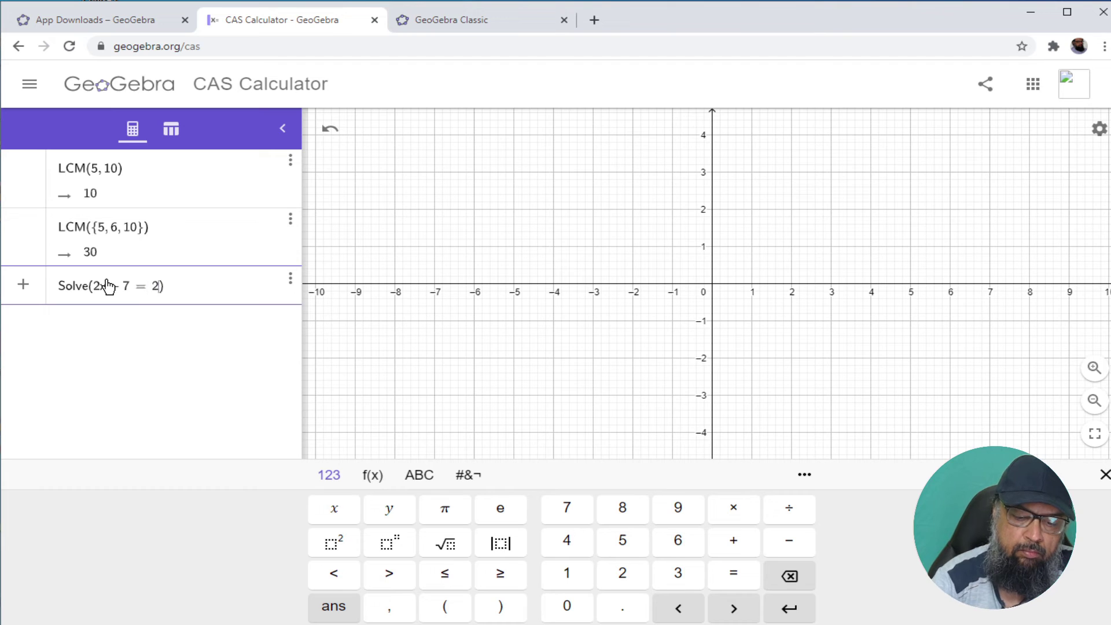
key(Return)
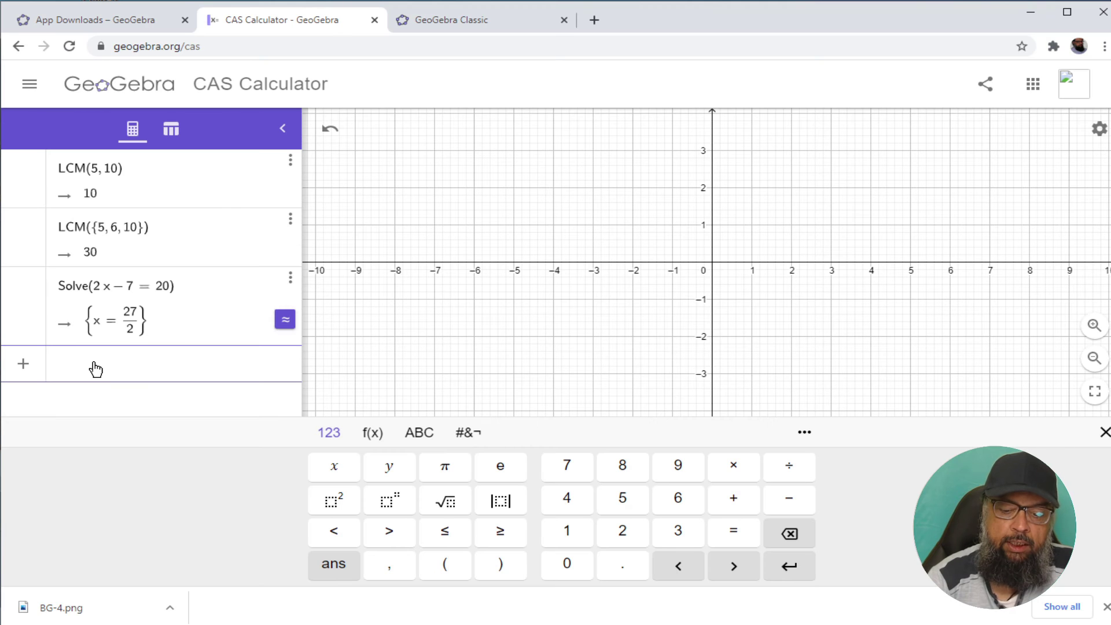
Evaluate the limit of 12x - x^2 as x approaches 6 with the Limit command
text(Limit)
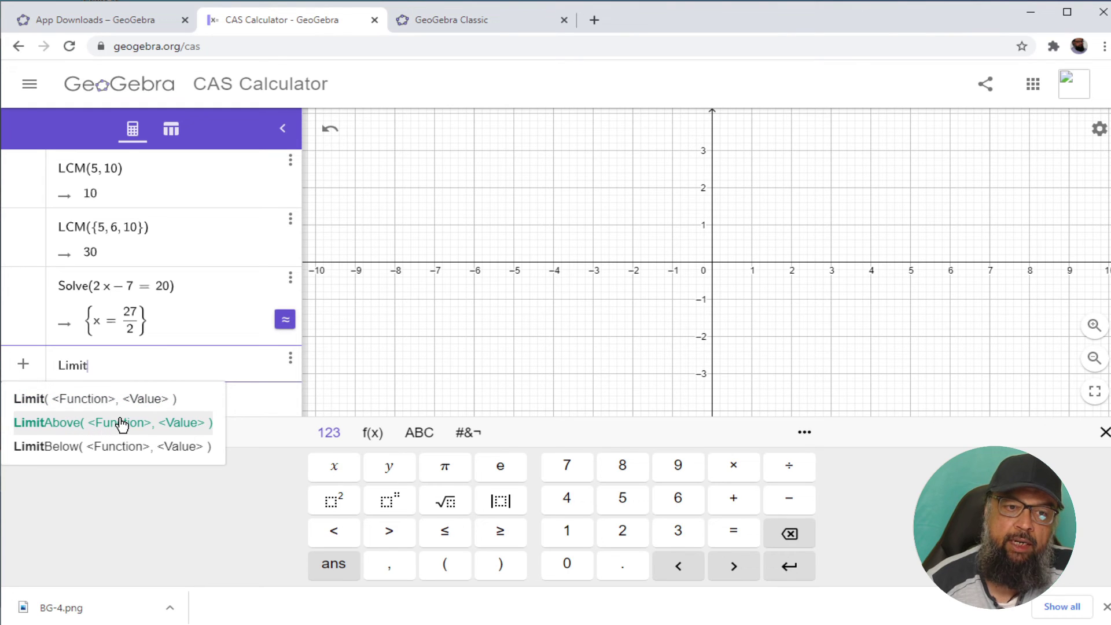
text((12)
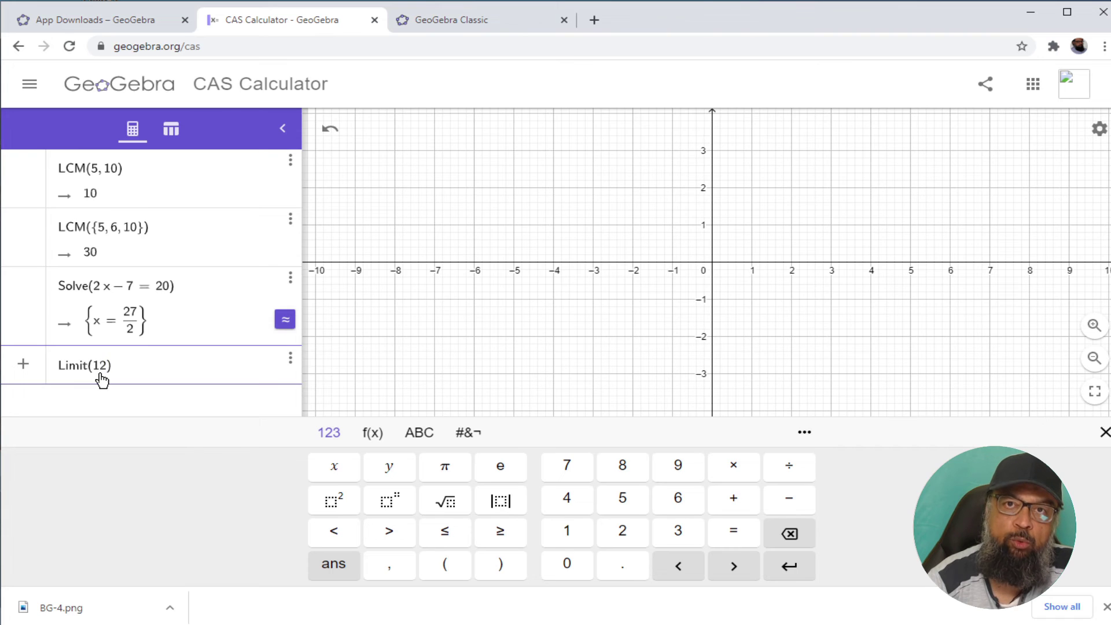
text(x)
text(-x)
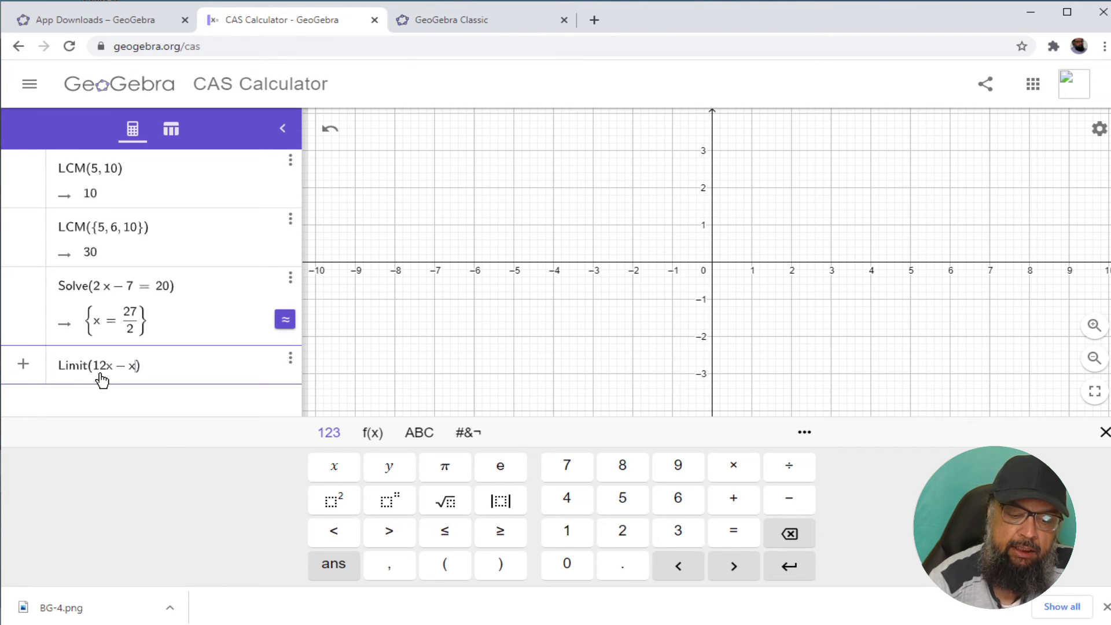
text(^2)
key(Right)
text(, )
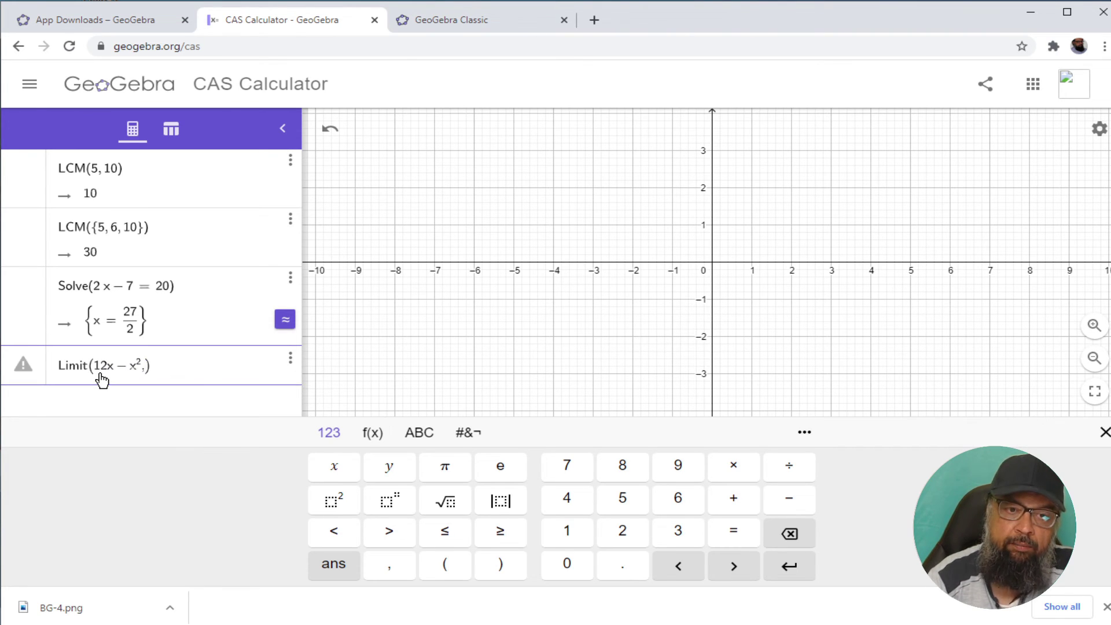
text(6)
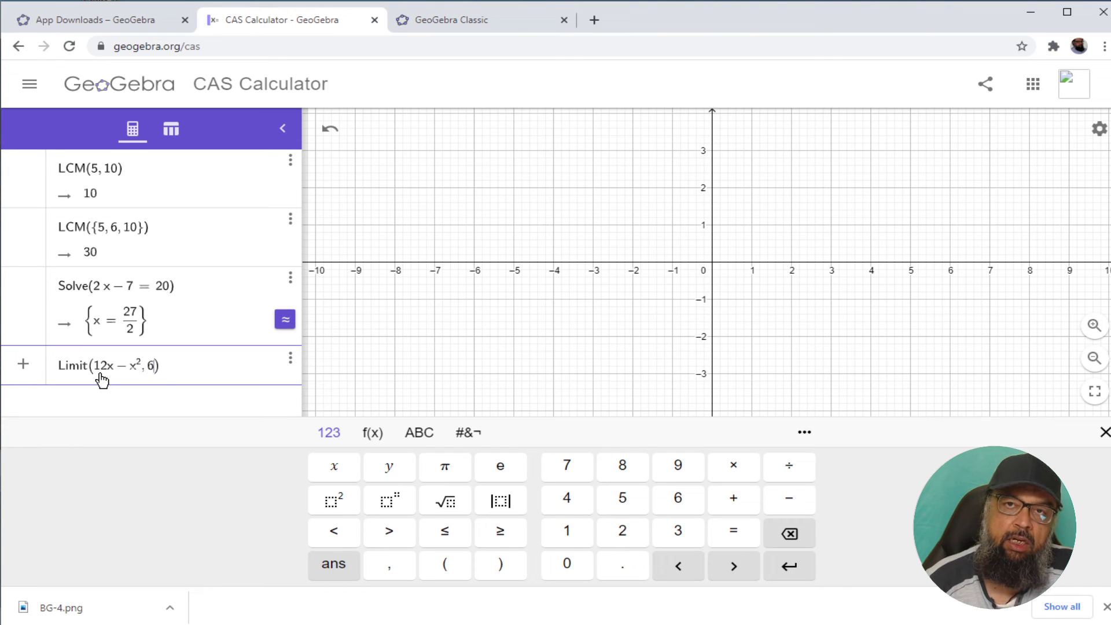
click(175, 373)
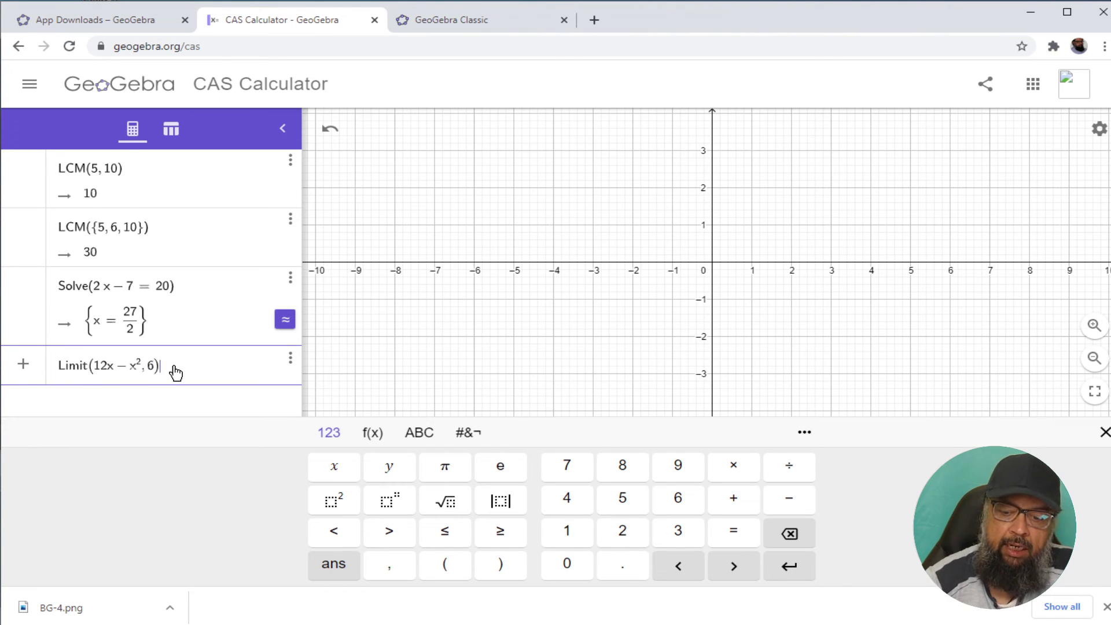
key(Return)
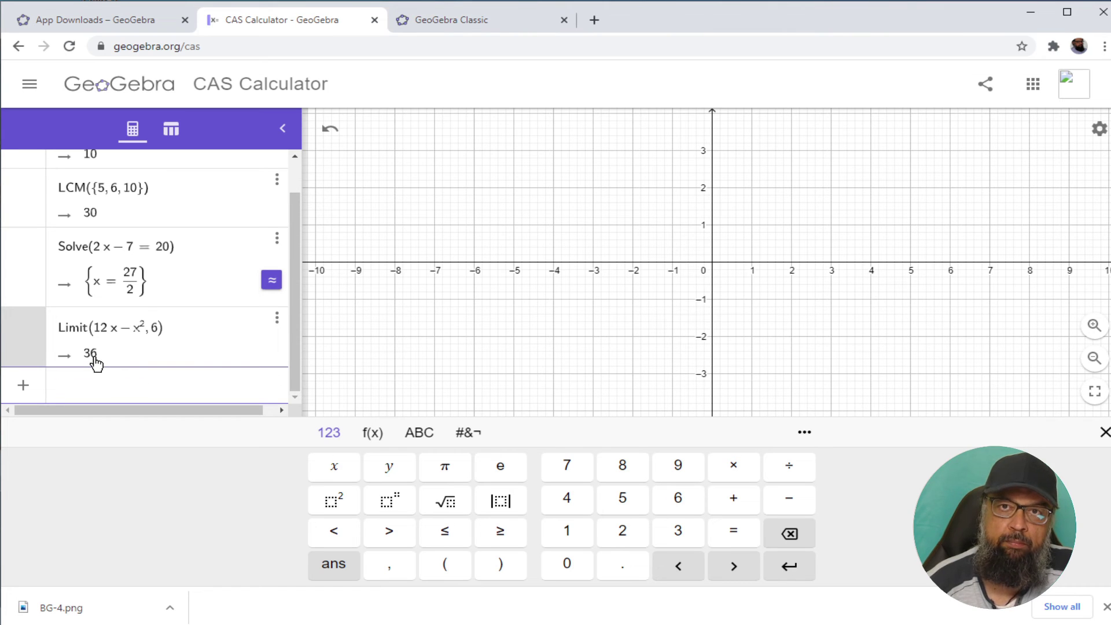
Evaluate the limit of tan(x)/x as x approaches pi in a new row
text(Limit)
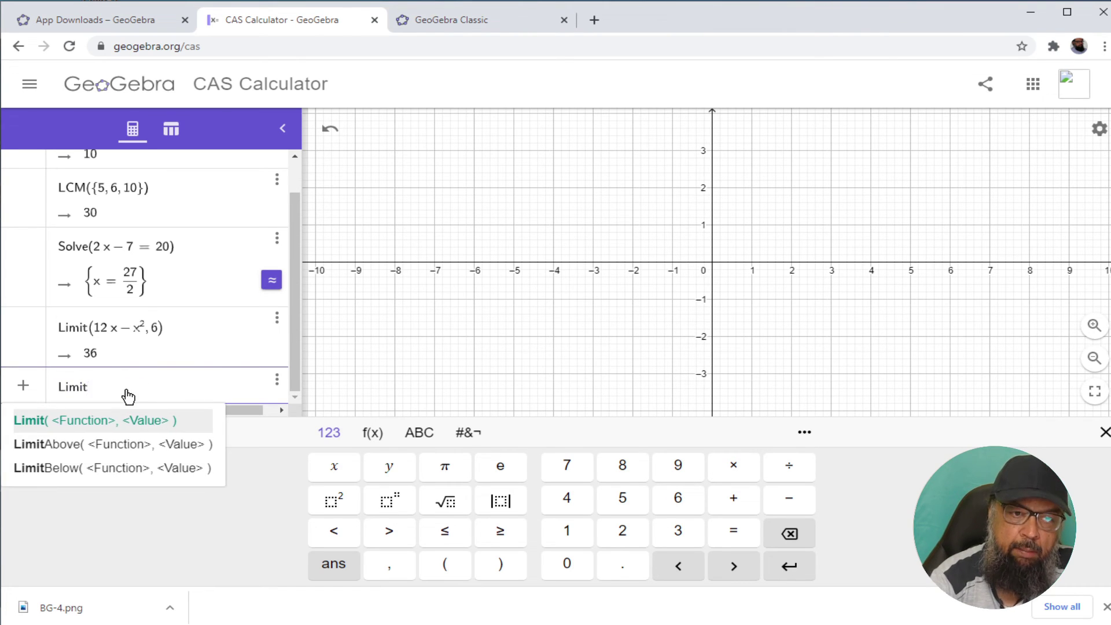
text((tanx)
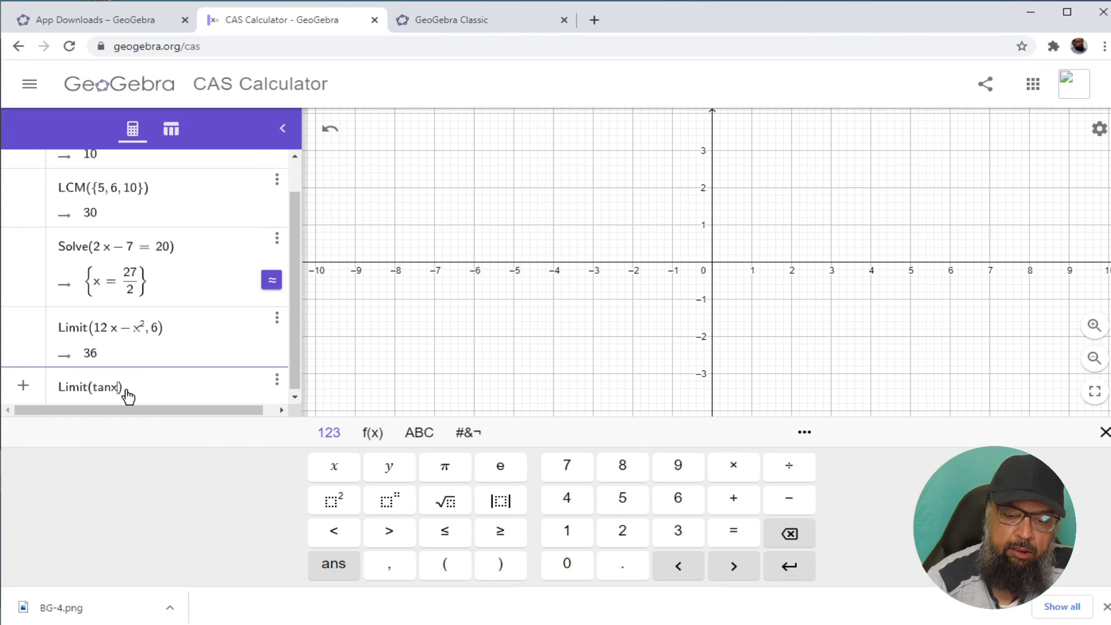
text(/x)
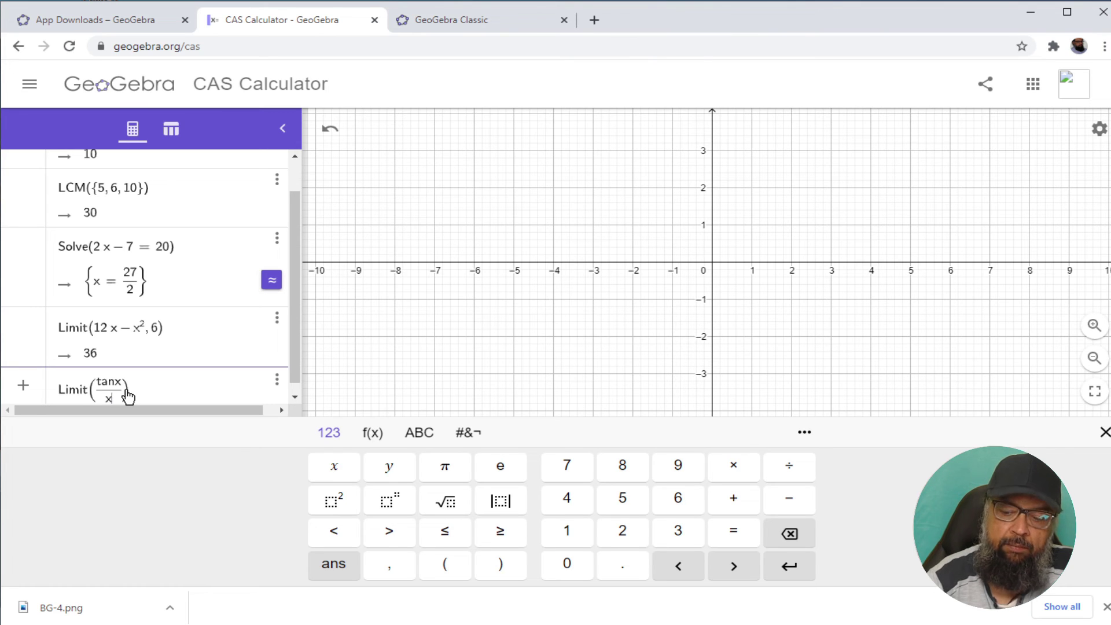
key(Right)
text(,pi)
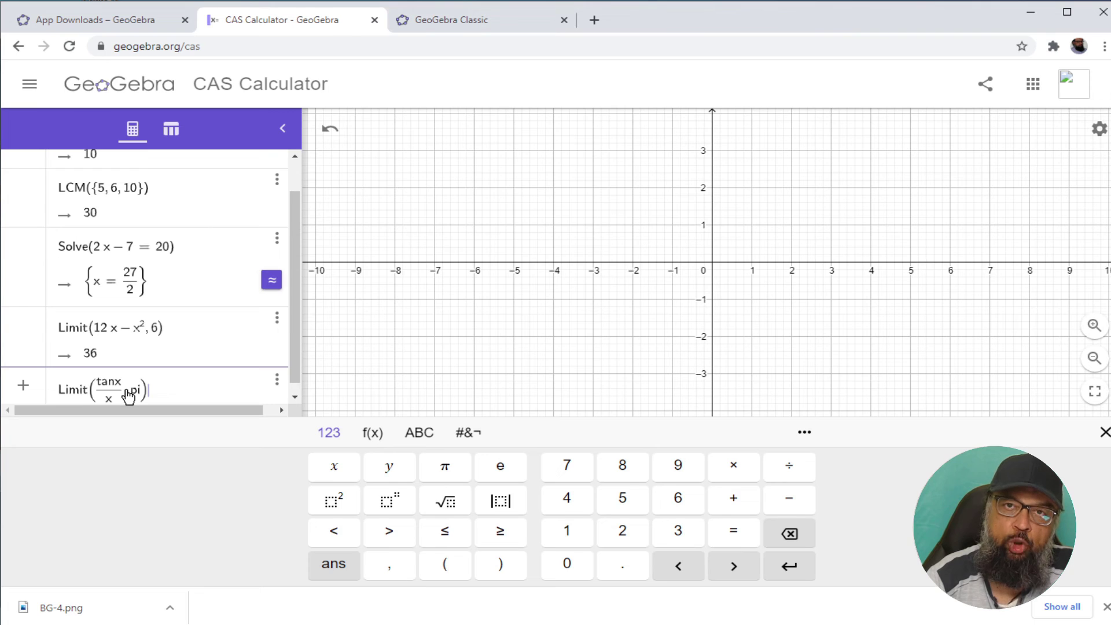
key(Return)
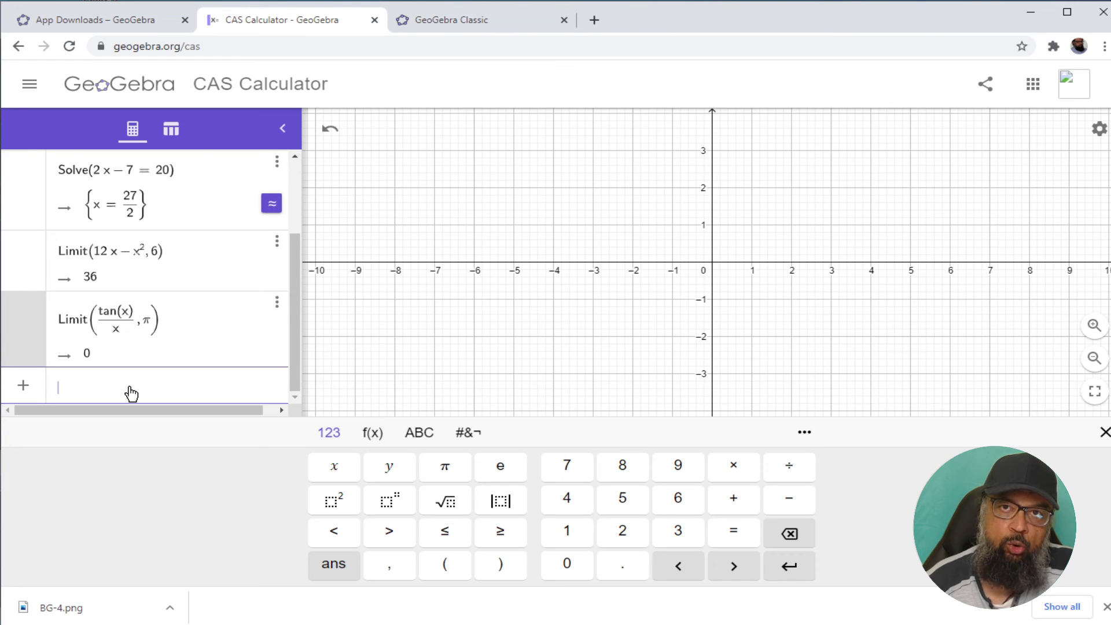
Switch to the GeoGebra manual PDF in Adobe Acrobat Reader and look through the geometry commands from the Commands chapter through AreEqual
click(227, 622)
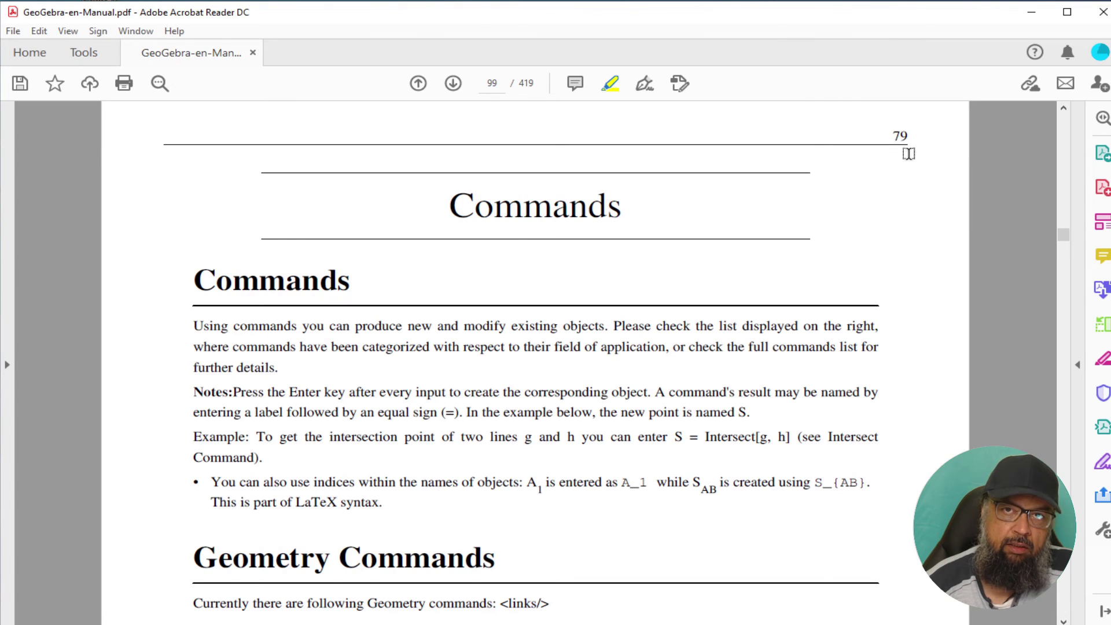
scroll(486, 315, up, 2)
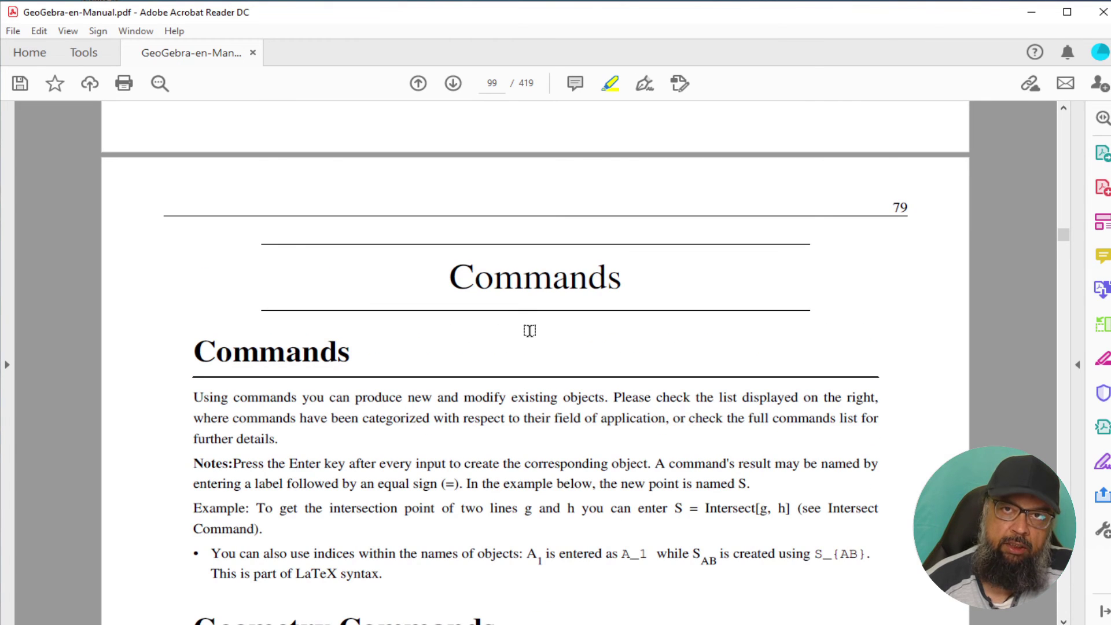
scroll(862, 414, down, 20)
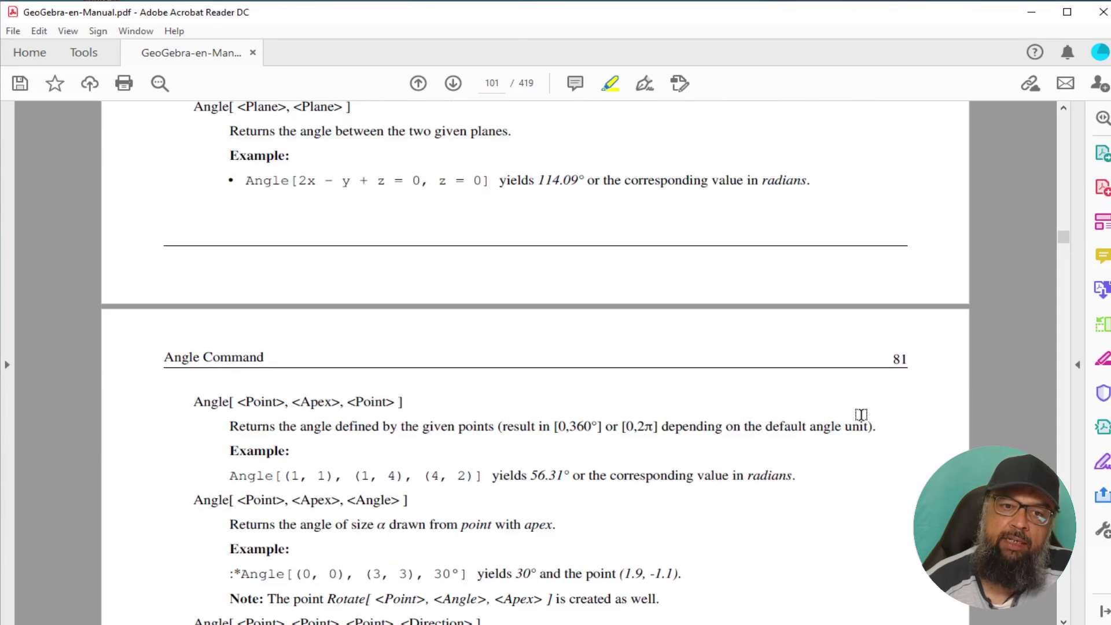
scroll(860, 414, down, 12)
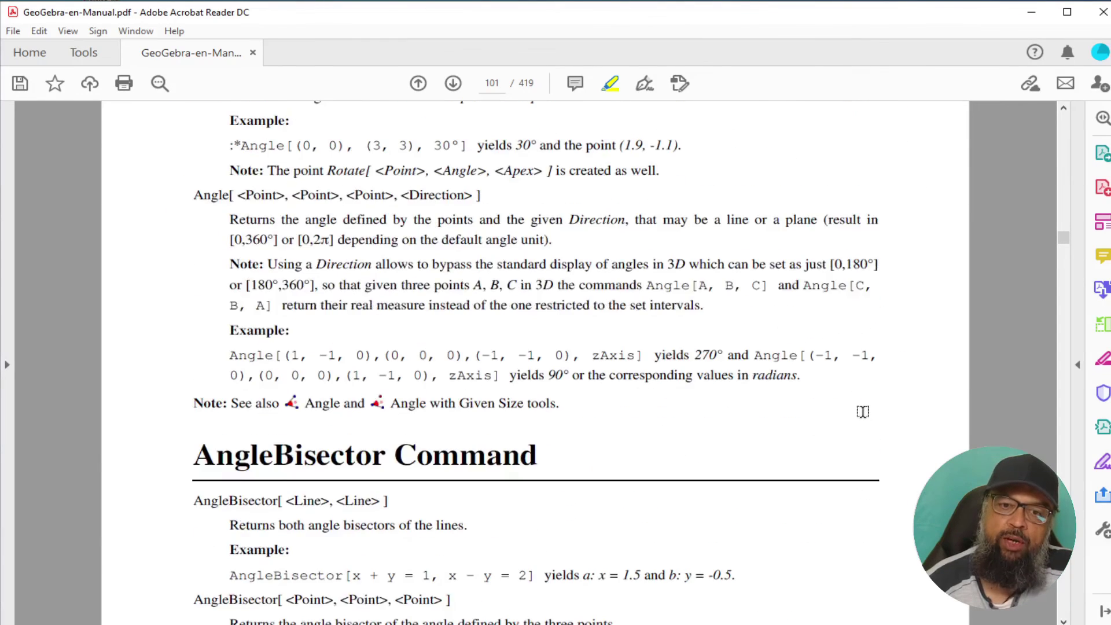
scroll(862, 411, down, 6)
scroll(862, 411, down, 3)
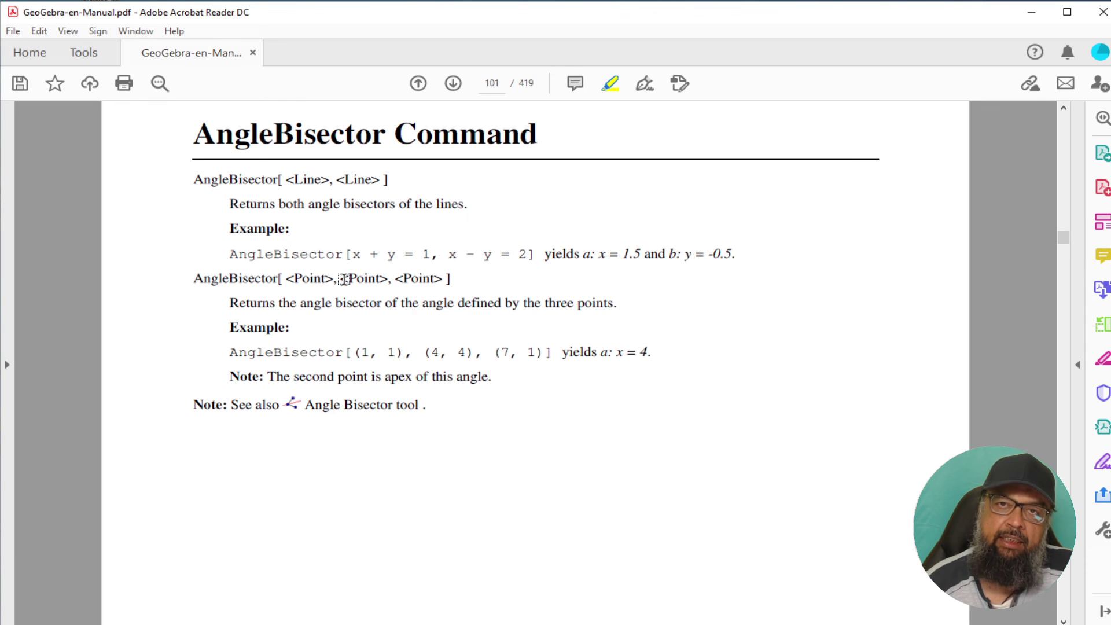
scroll(343, 279, down, 15)
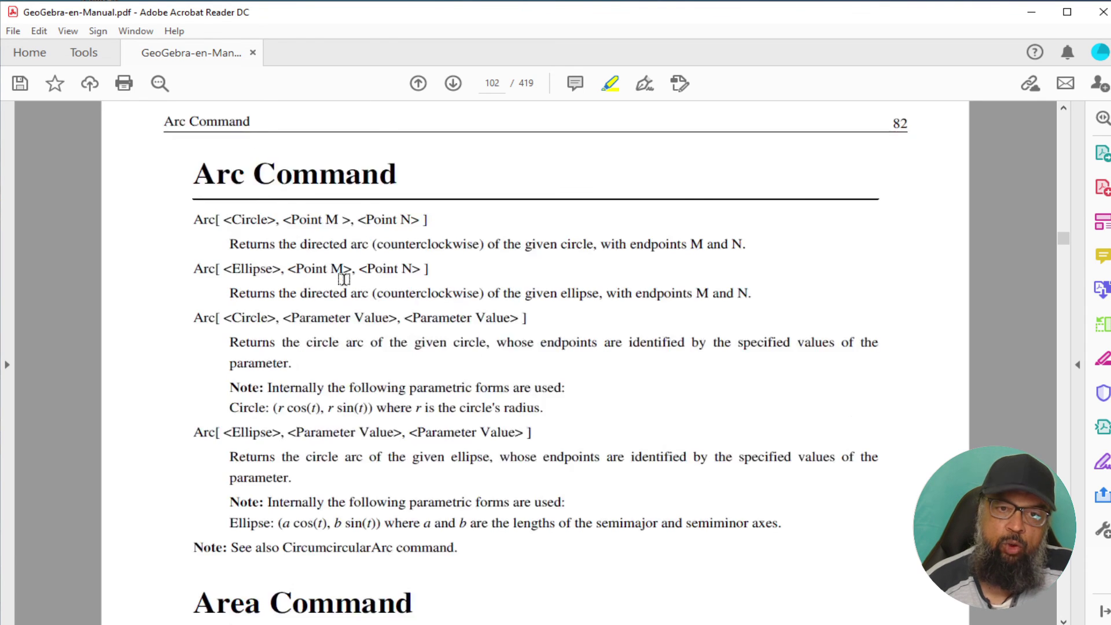
scroll(343, 279, down, 13)
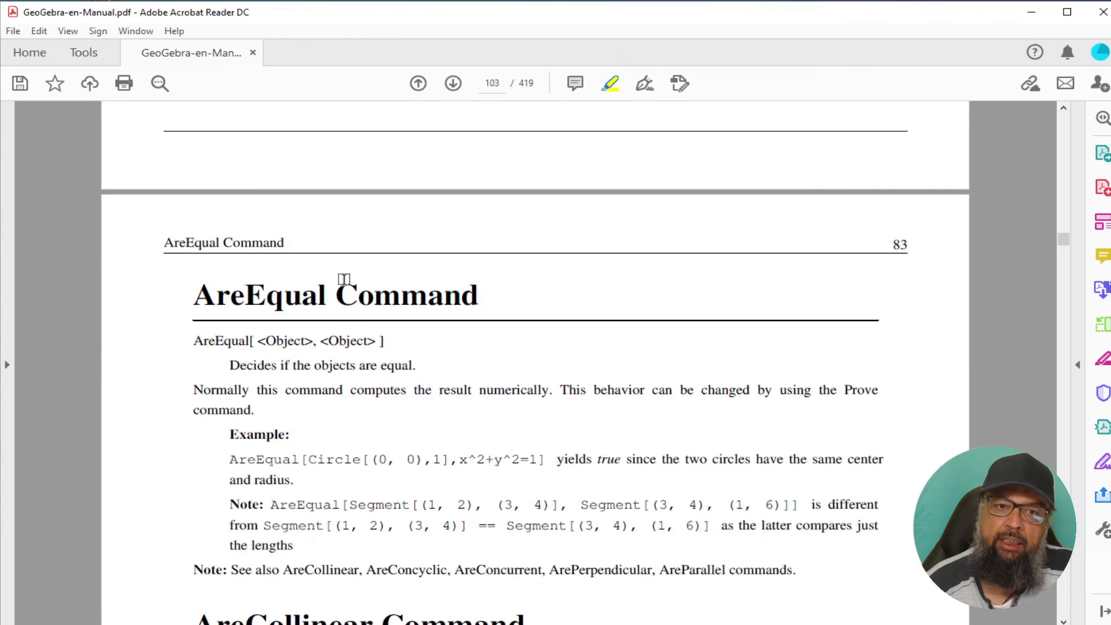
scroll(344, 283, down, 8)
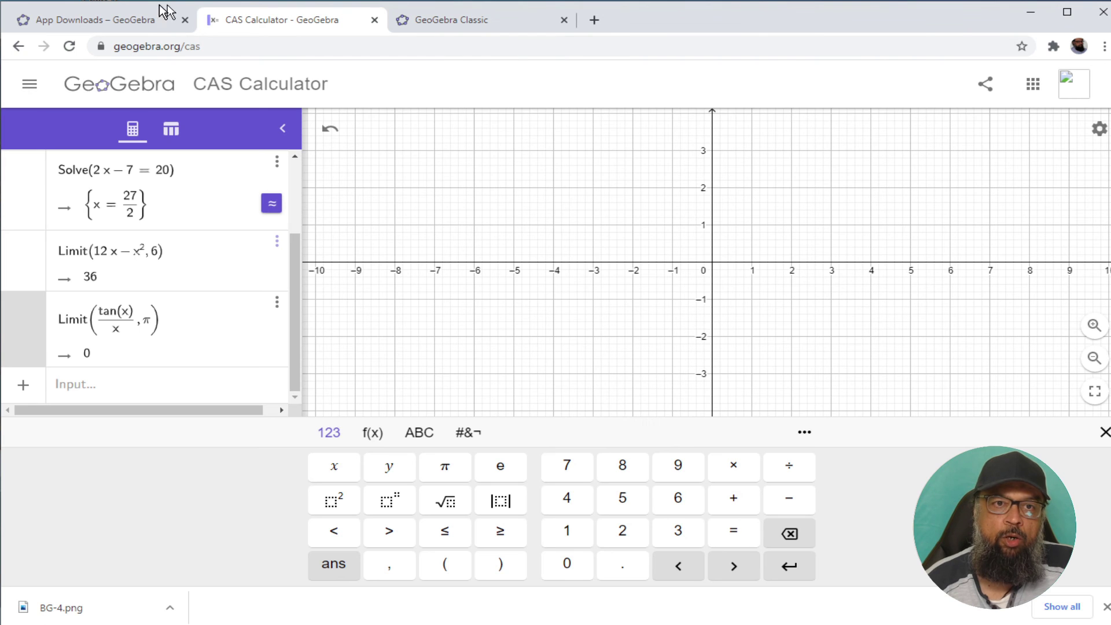
Open the classroom resources on the GeoGebra website and search them for "statistics"
click(146, 22)
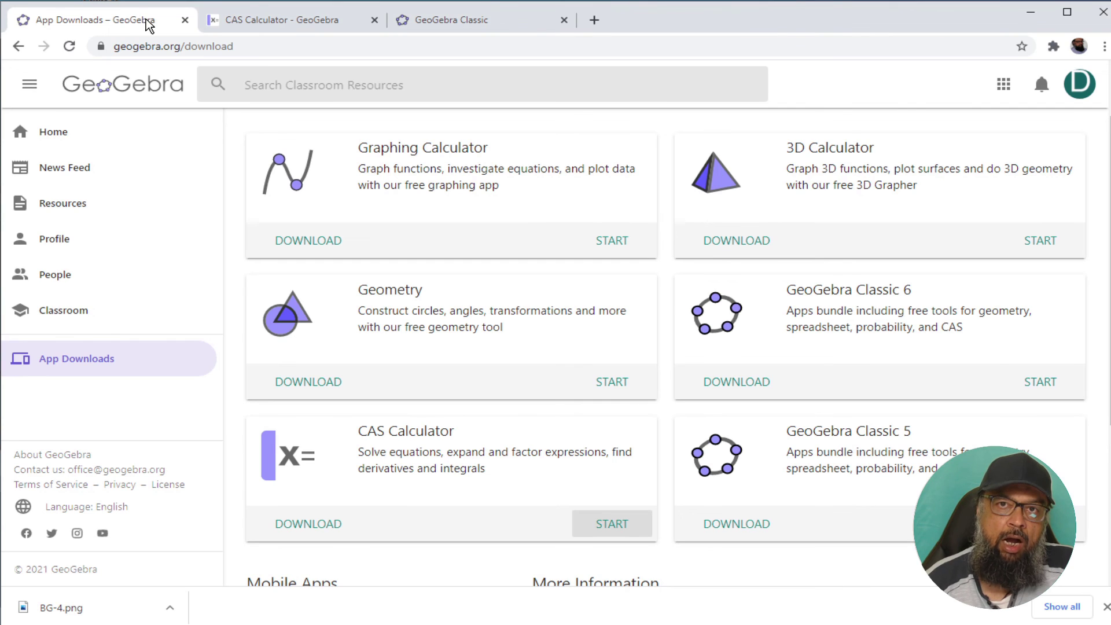
click(76, 212)
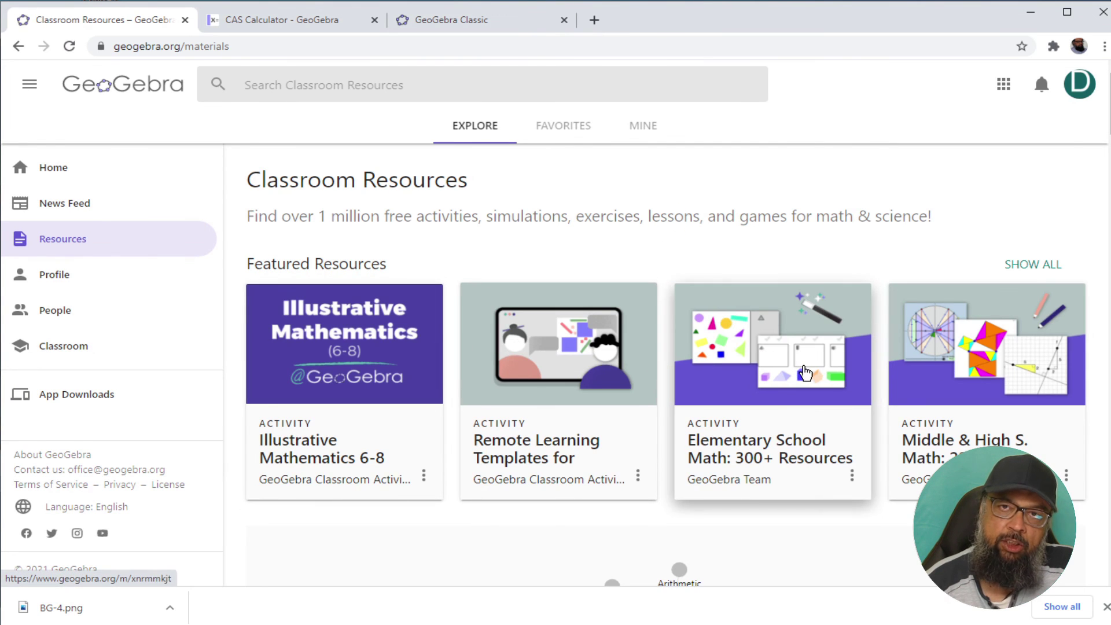
click(331, 85)
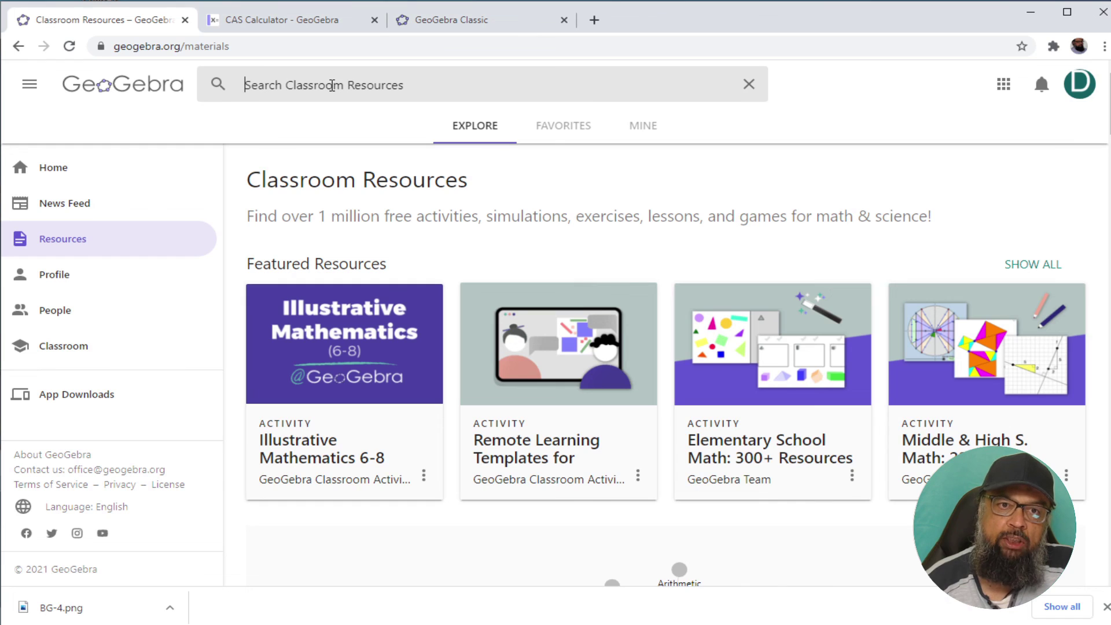
text(stat)
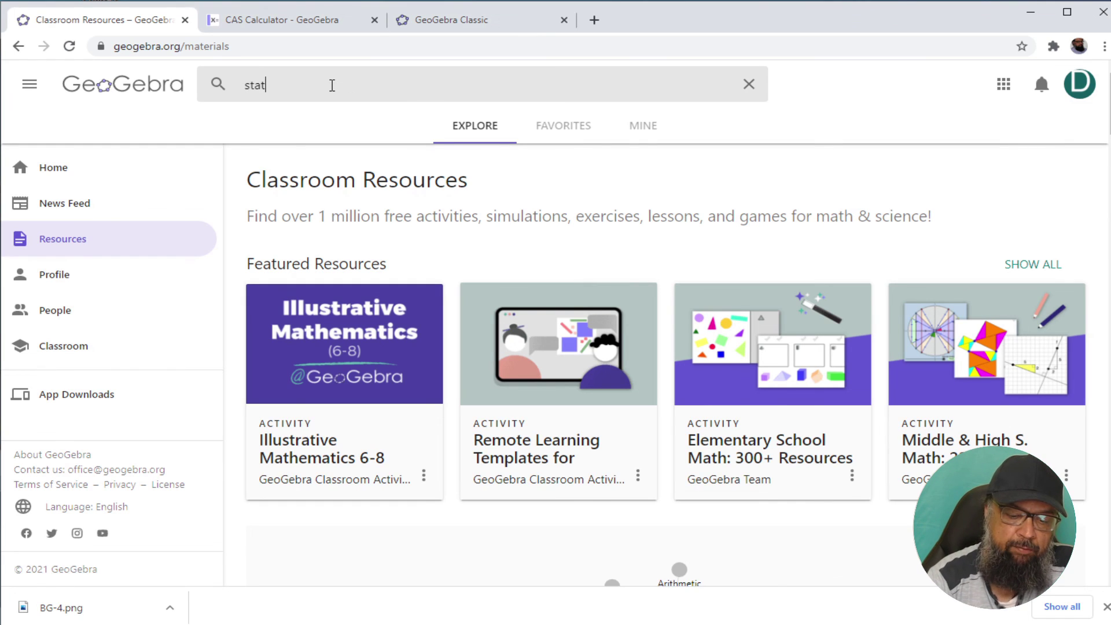
text(istics)
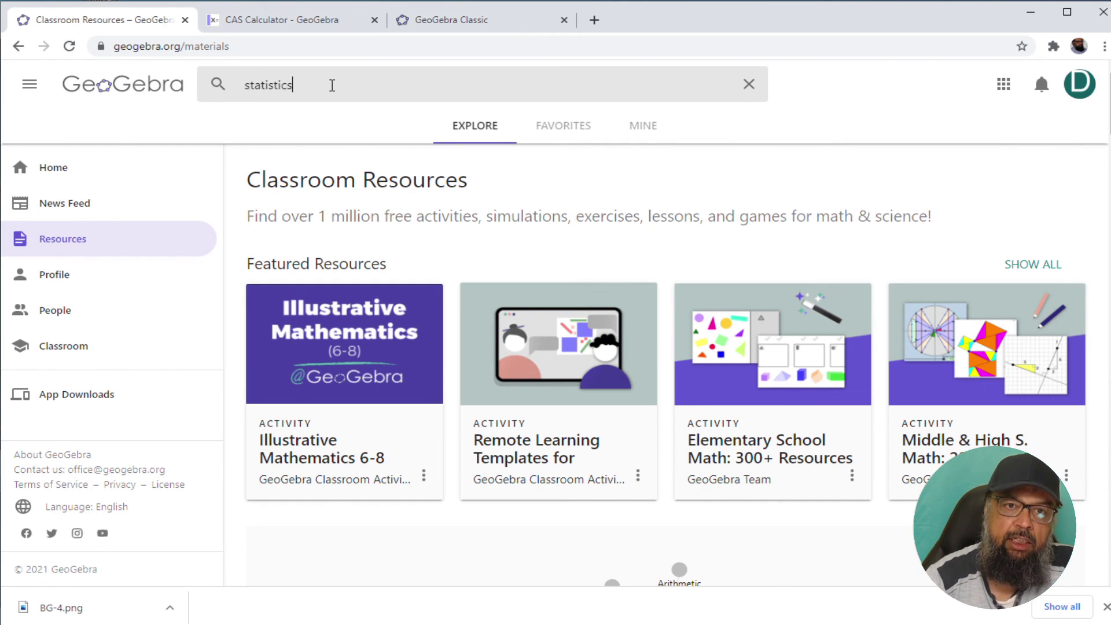
key(Return)
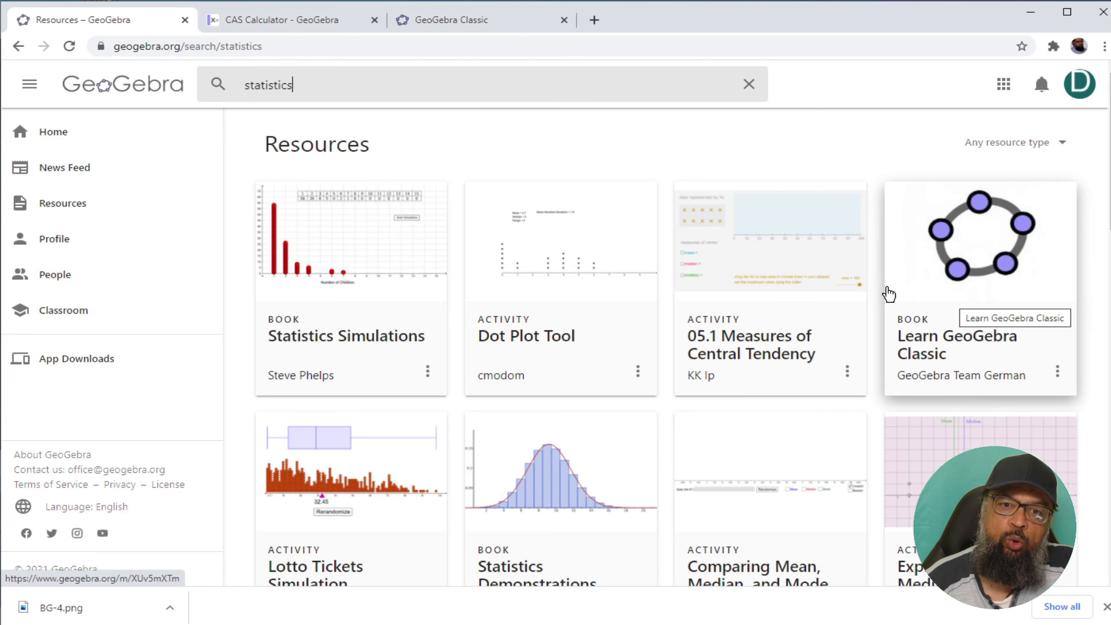
Look through the books and activities in the statistics search results, well beyond the first rows of resources
scroll(889, 294, down, 1)
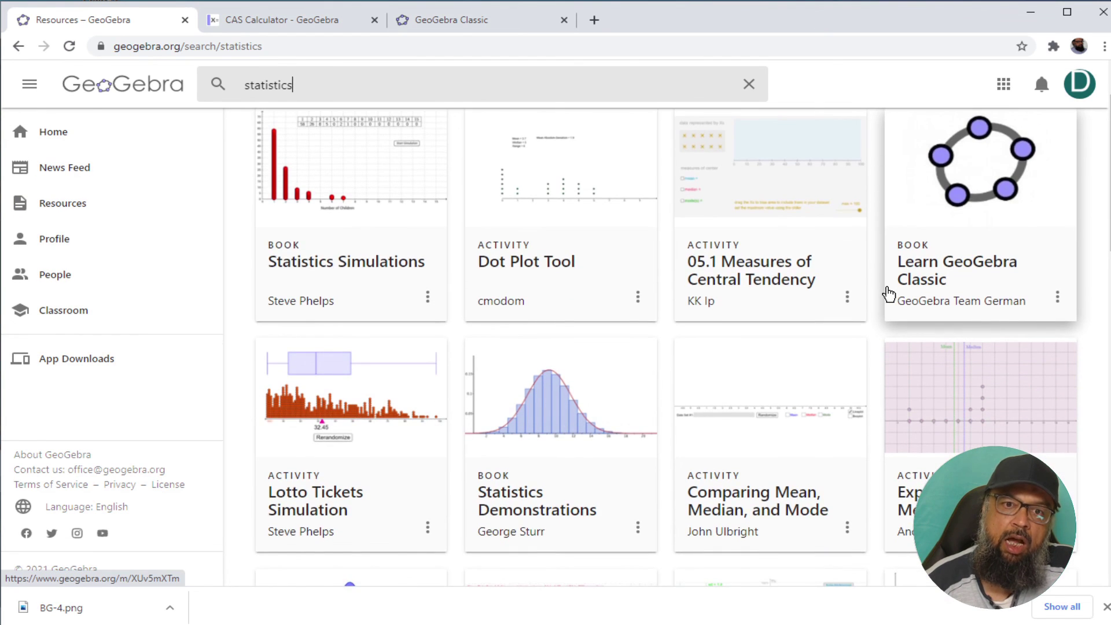
scroll(889, 294, down, 3)
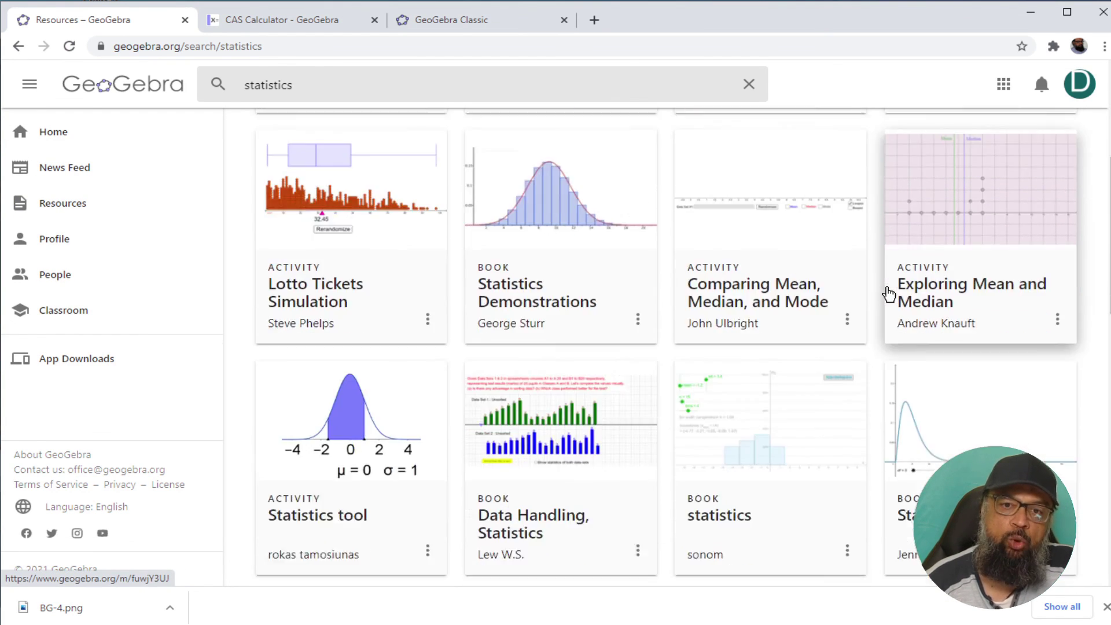
scroll(889, 293, down, 5)
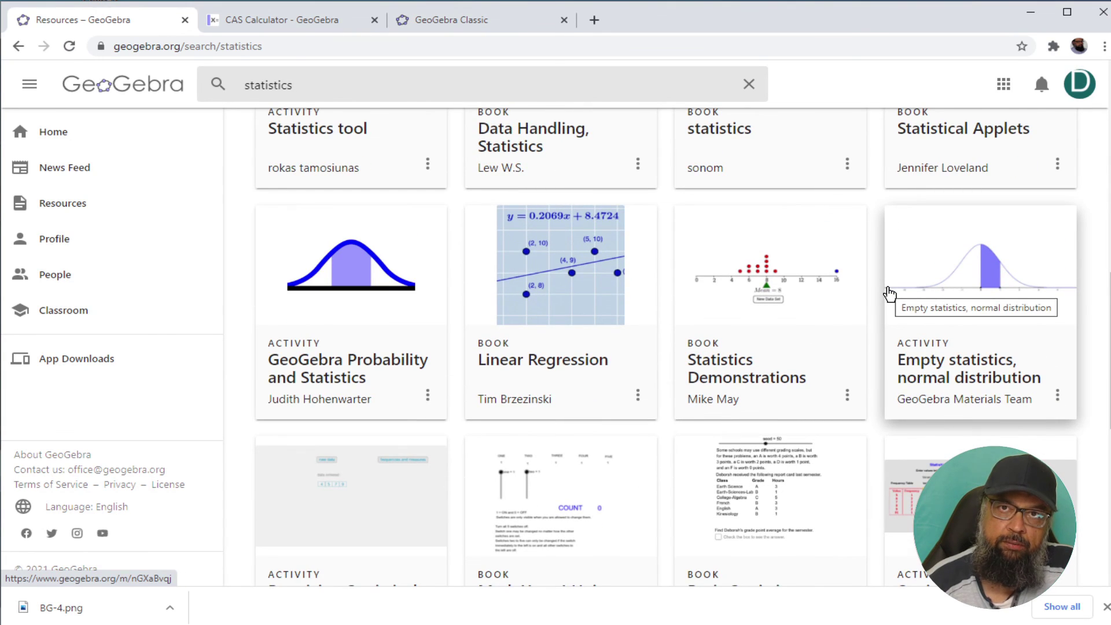
scroll(889, 294, up, 2)
scroll(889, 294, down, 3)
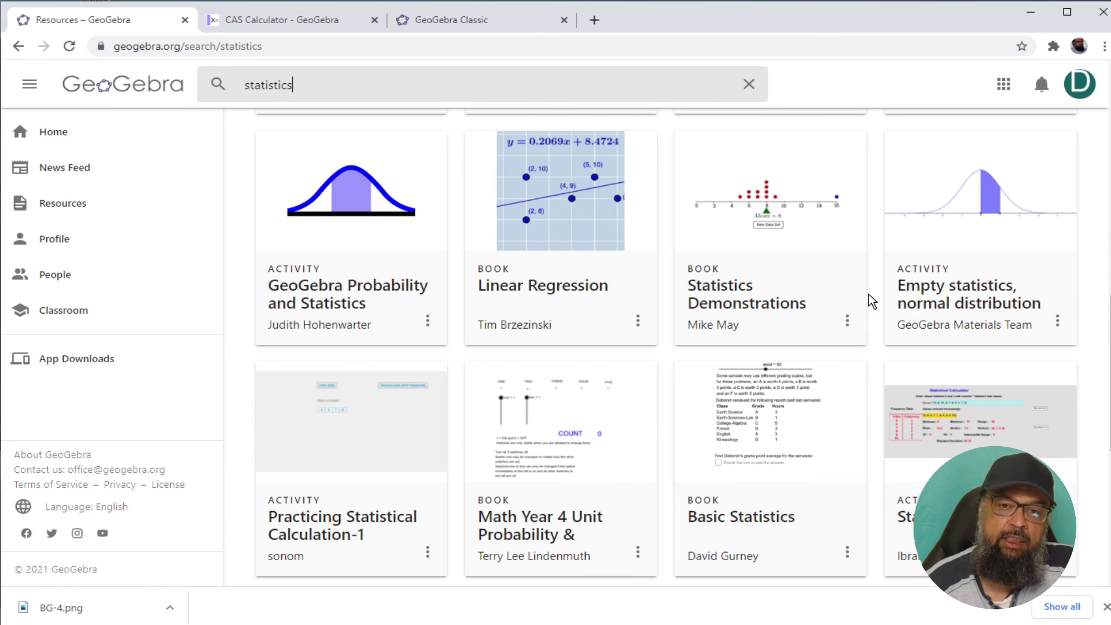
scroll(869, 295, up, 8)
scroll(869, 293, up, 4)
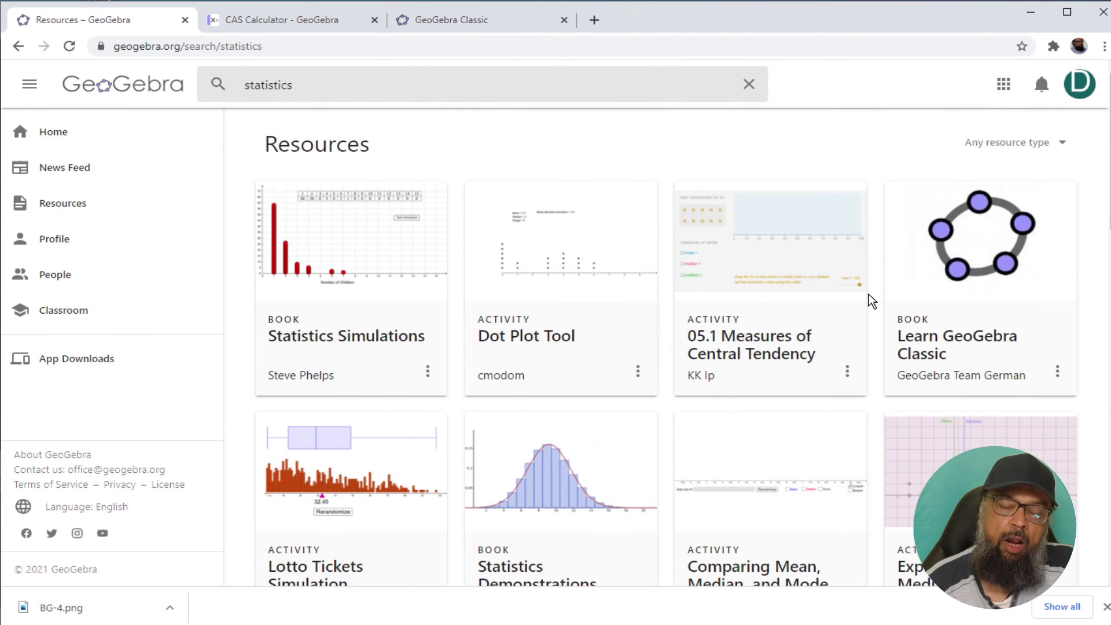
scroll(869, 294, down, 6)
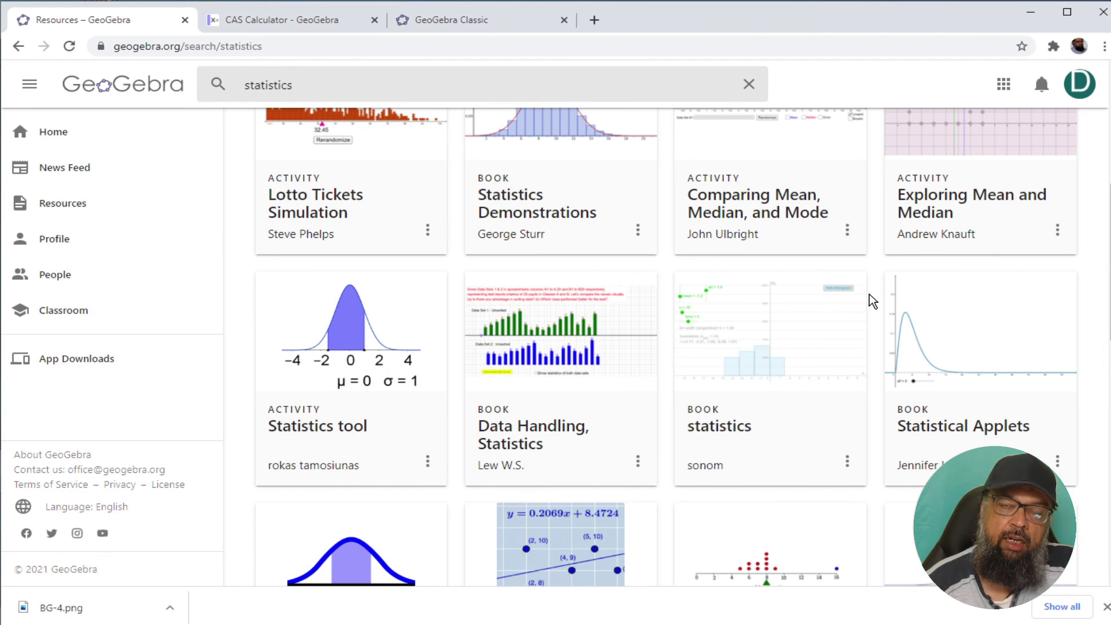
scroll(870, 298, down, 3)
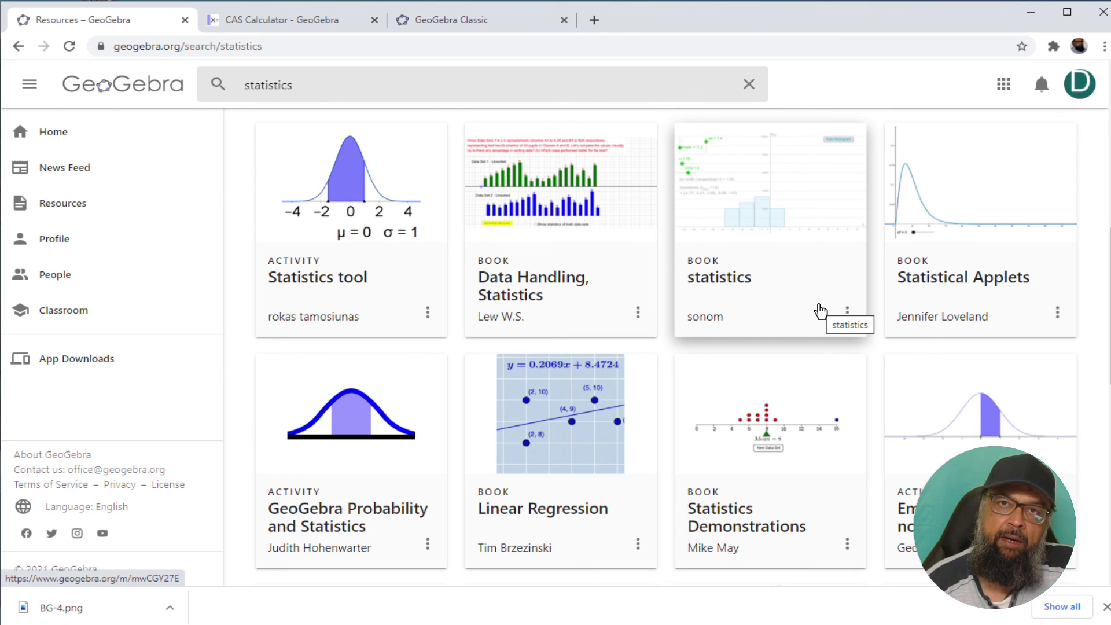
scroll(819, 310, down, 4)
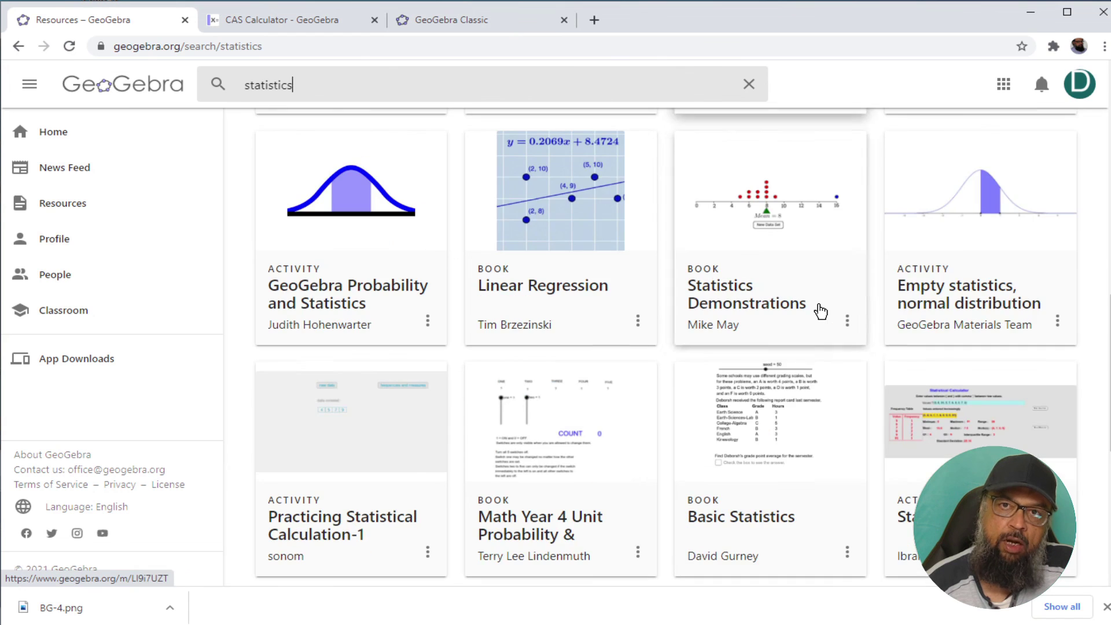
scroll(817, 310, down, 5)
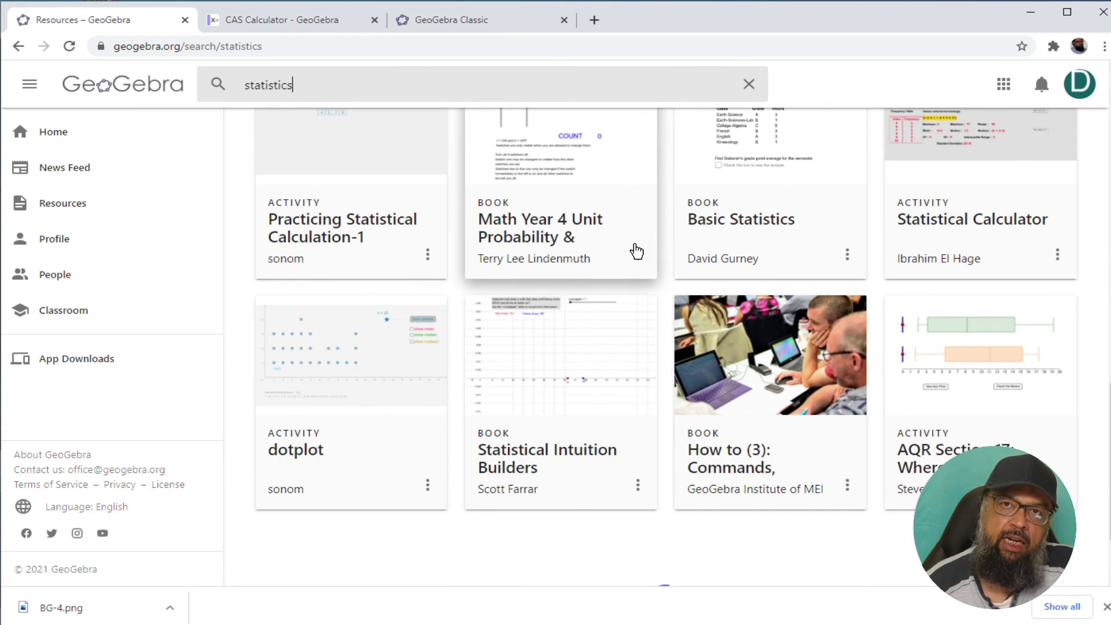
scroll(639, 251, down, 10)
scroll(639, 251, down, 5)
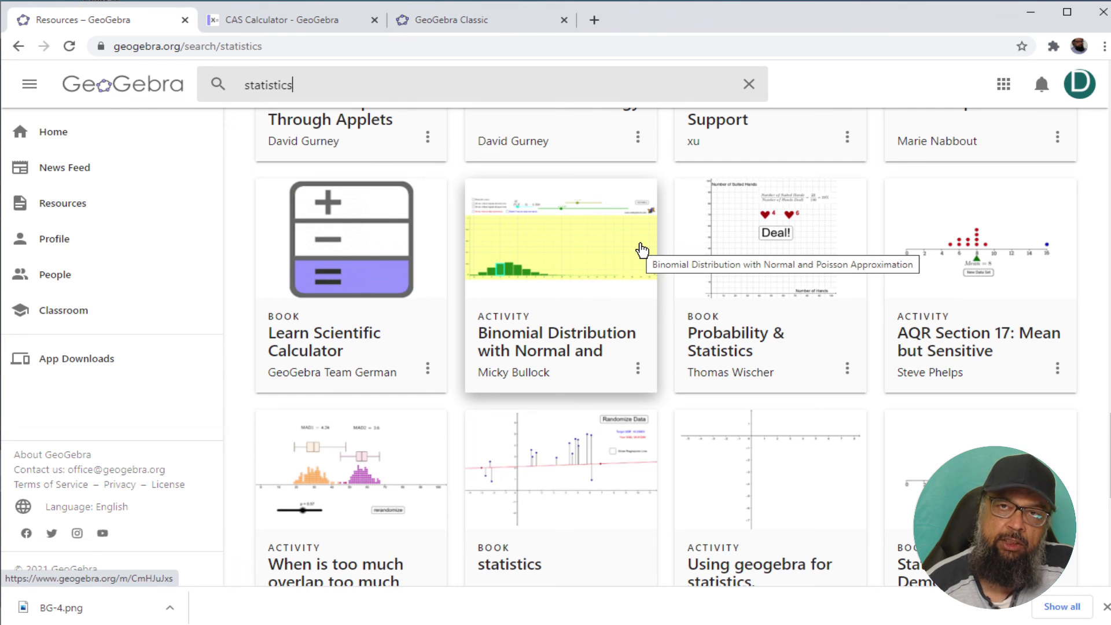
scroll(640, 249, up, 10)
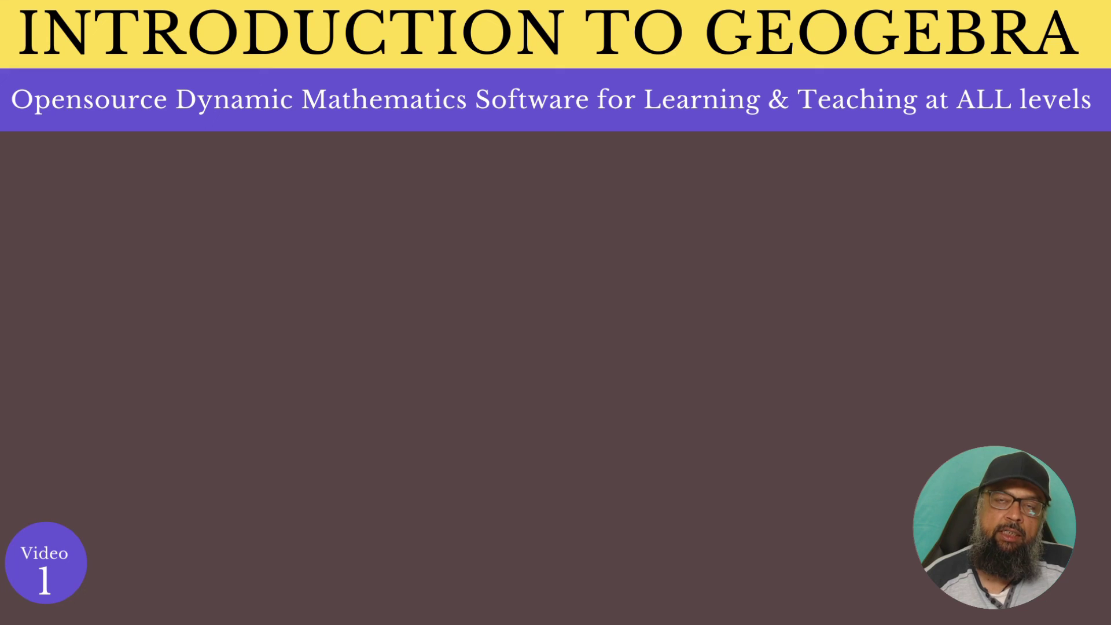